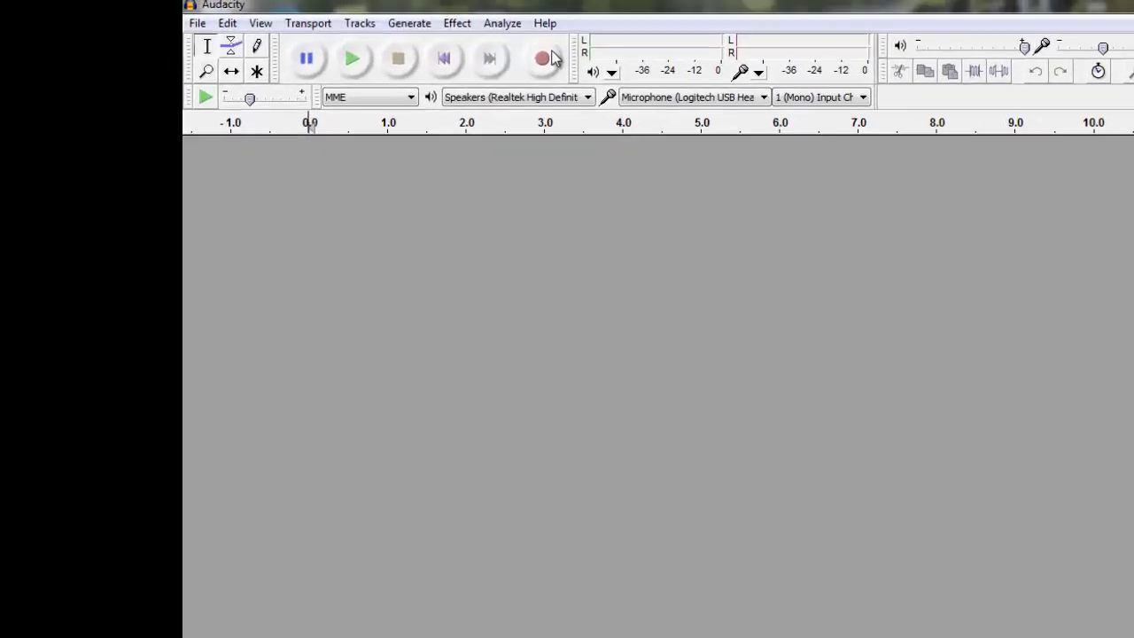
Step: Record a voice comment of about 10 seconds, then play it back to review it
left_click(678, 76)
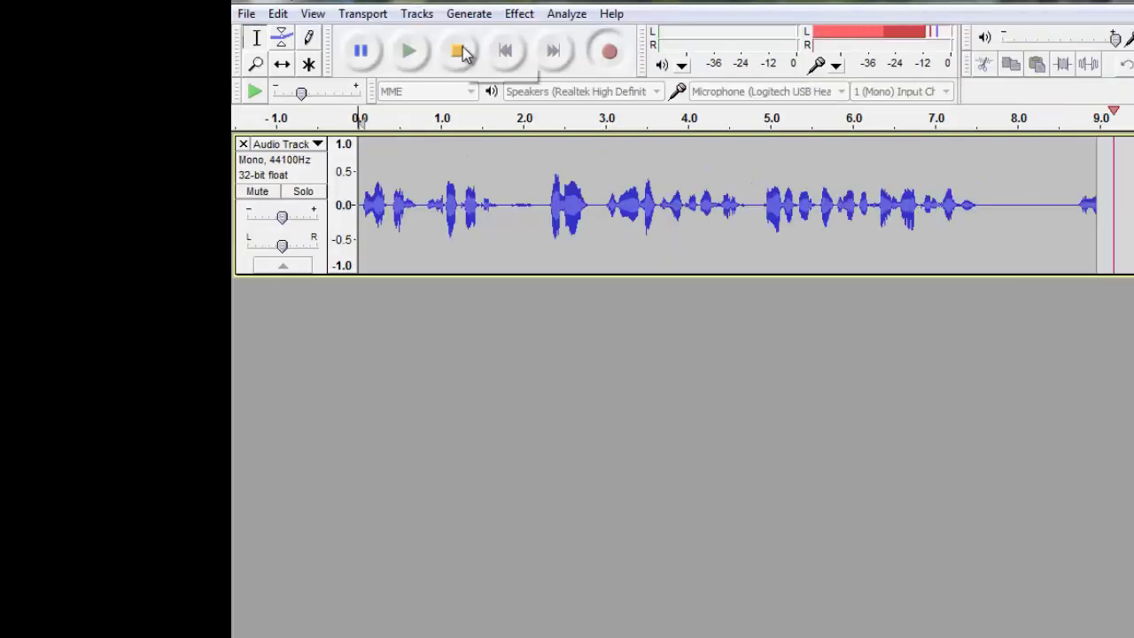
left_click(464, 54)
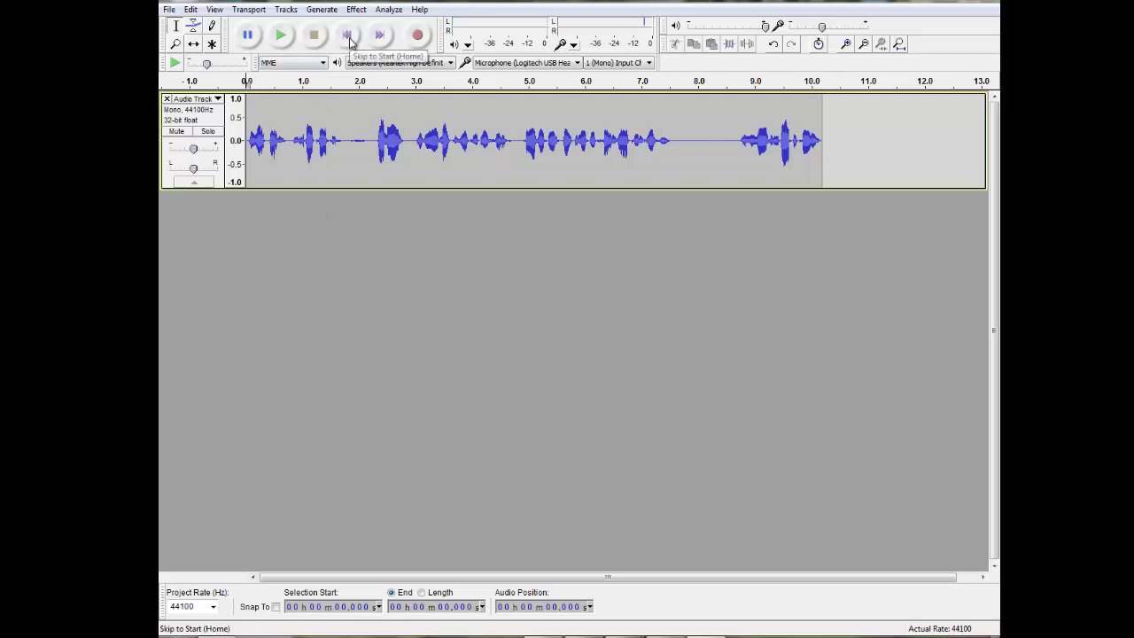
left_click(279, 39)
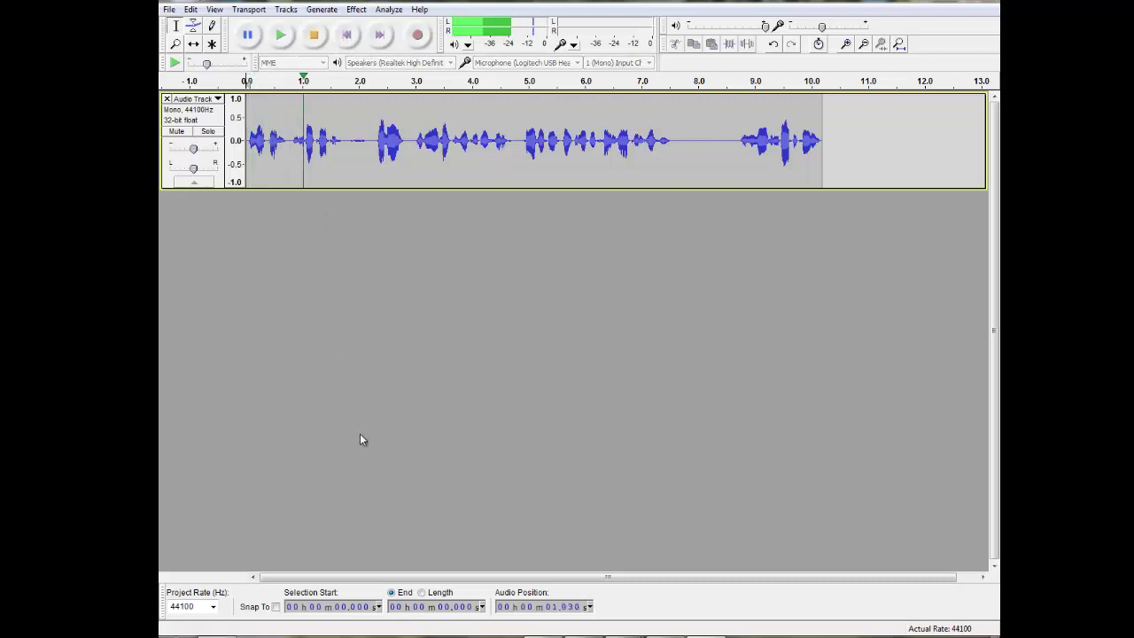
left_click(316, 37)
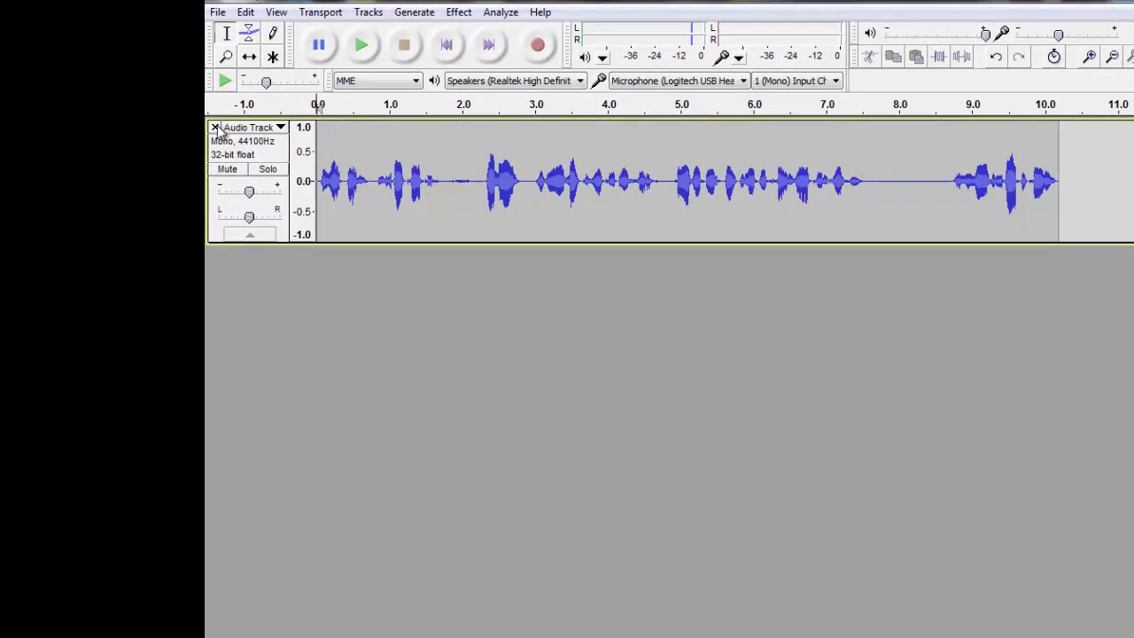
Step: Close the first take's track and record a new voice comment of about 9 seconds
left_click(215, 128)
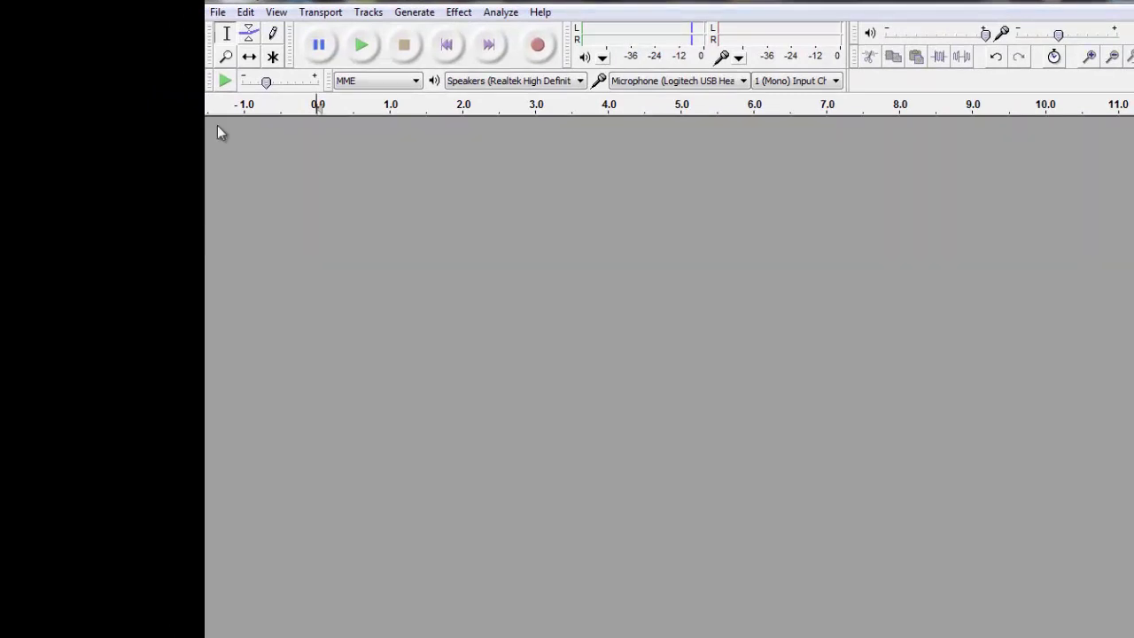
left_click(537, 49)
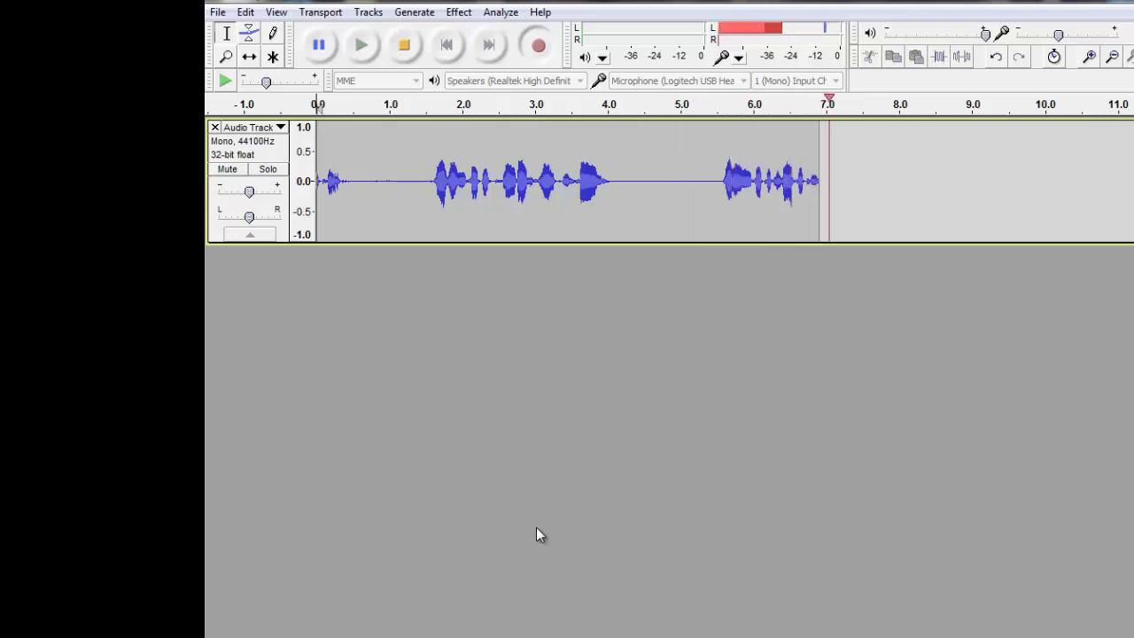
left_click(406, 48)
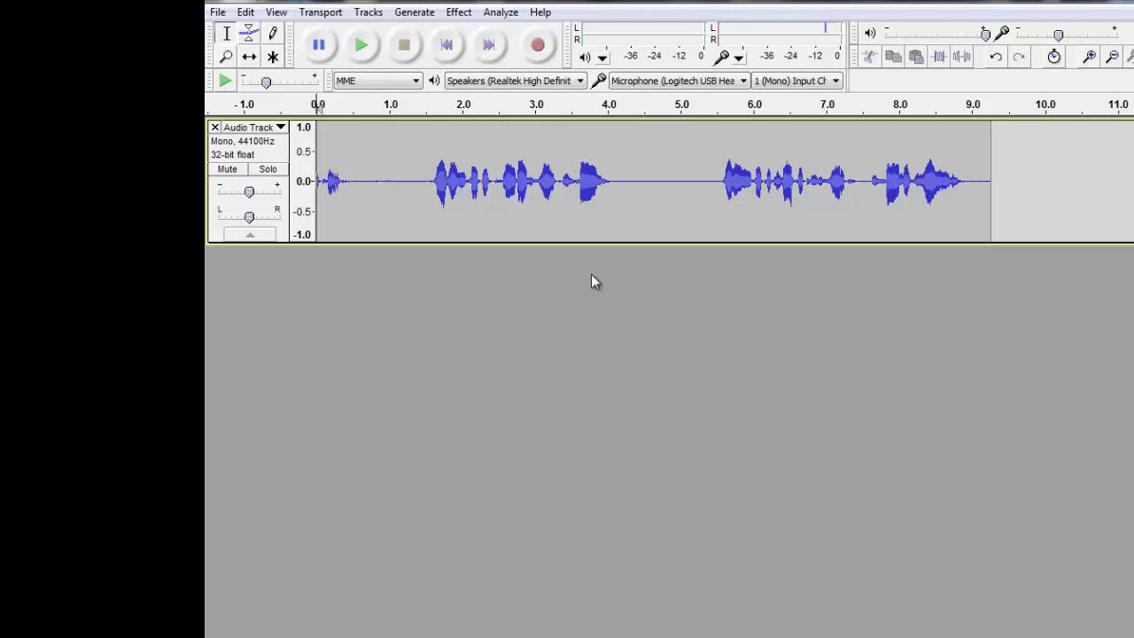
Step: Select the audio from 1.0 to 4.9 seconds and delete it, shortening the clip to about 5.3 seconds
left_click_drag(628, 181, 698, 196)
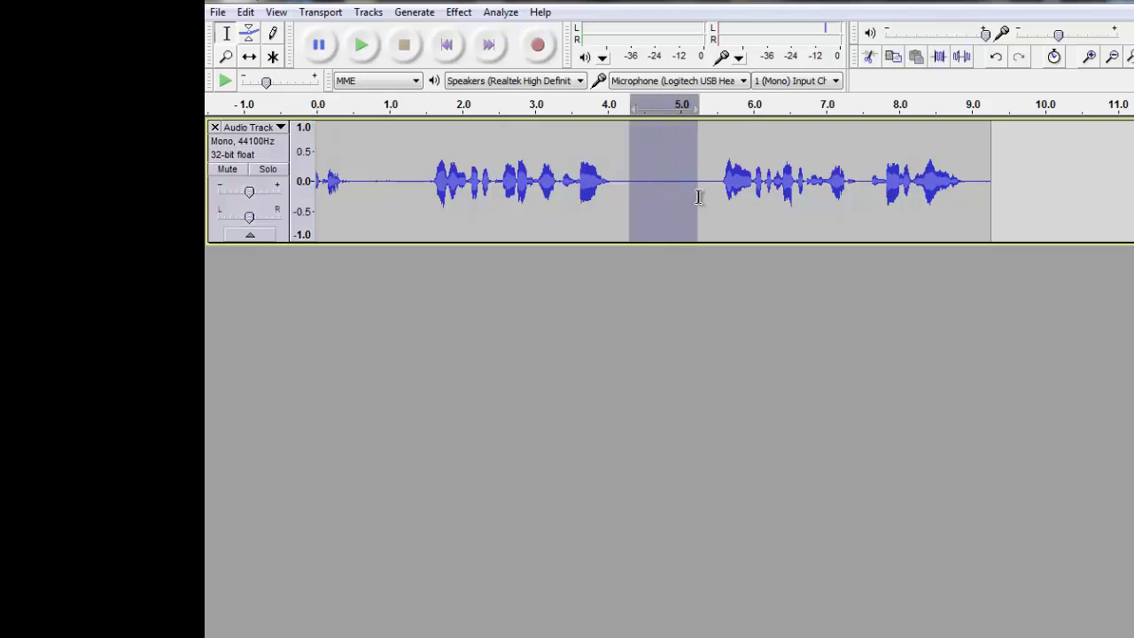
left_click(693, 355)
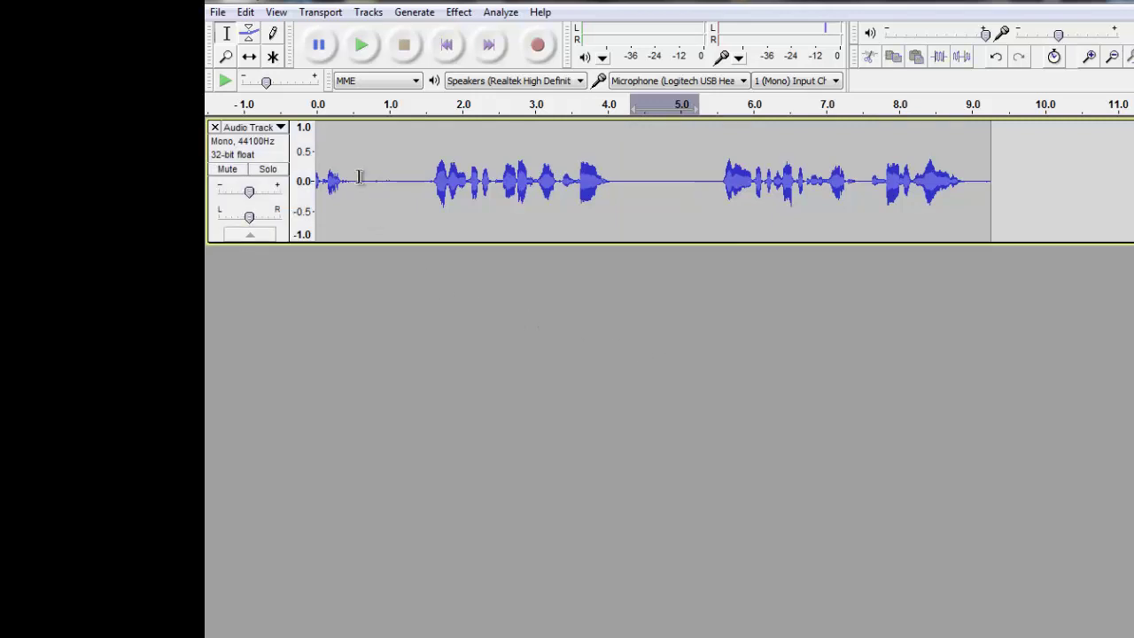
left_click_drag(359, 177, 397, 181)
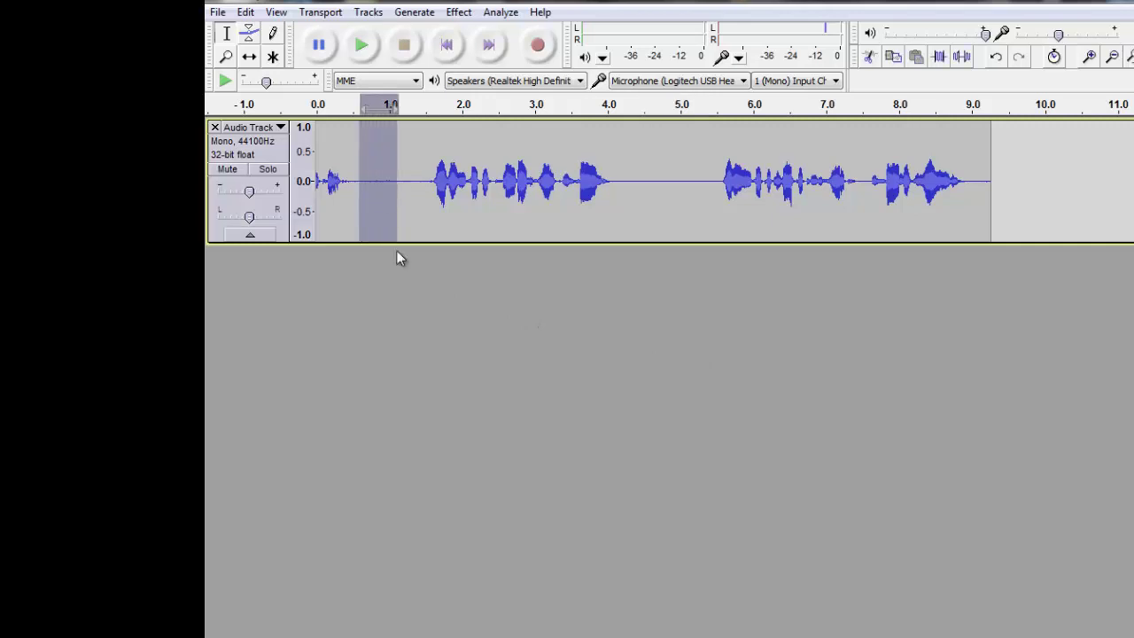
left_click(405, 352)
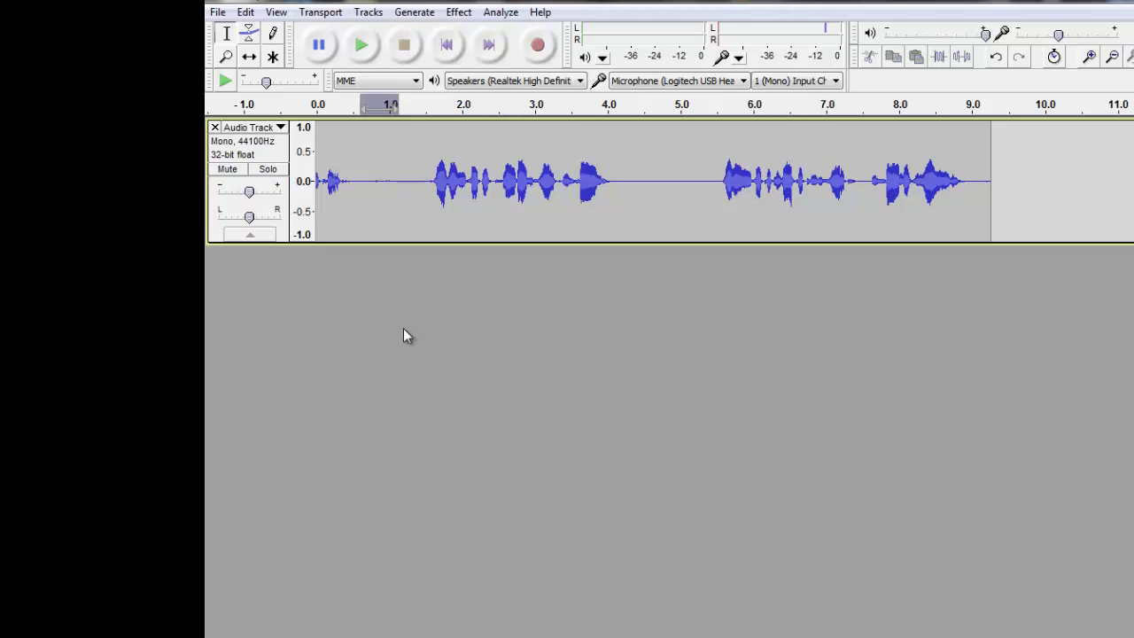
left_click(385, 177)
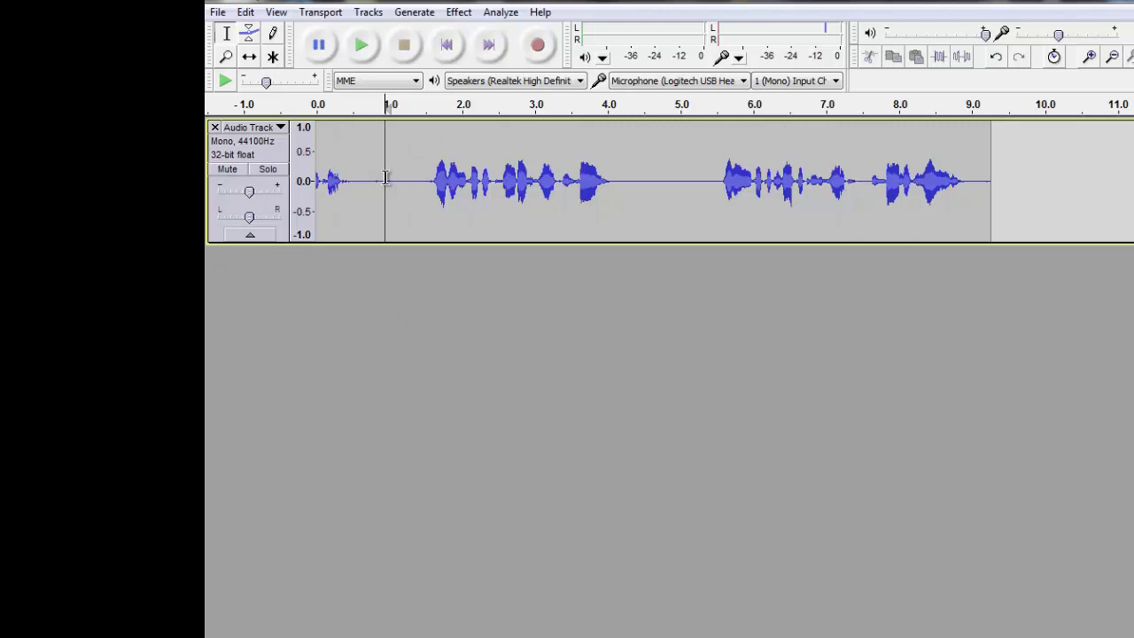
left_click_drag(386, 177, 673, 192)
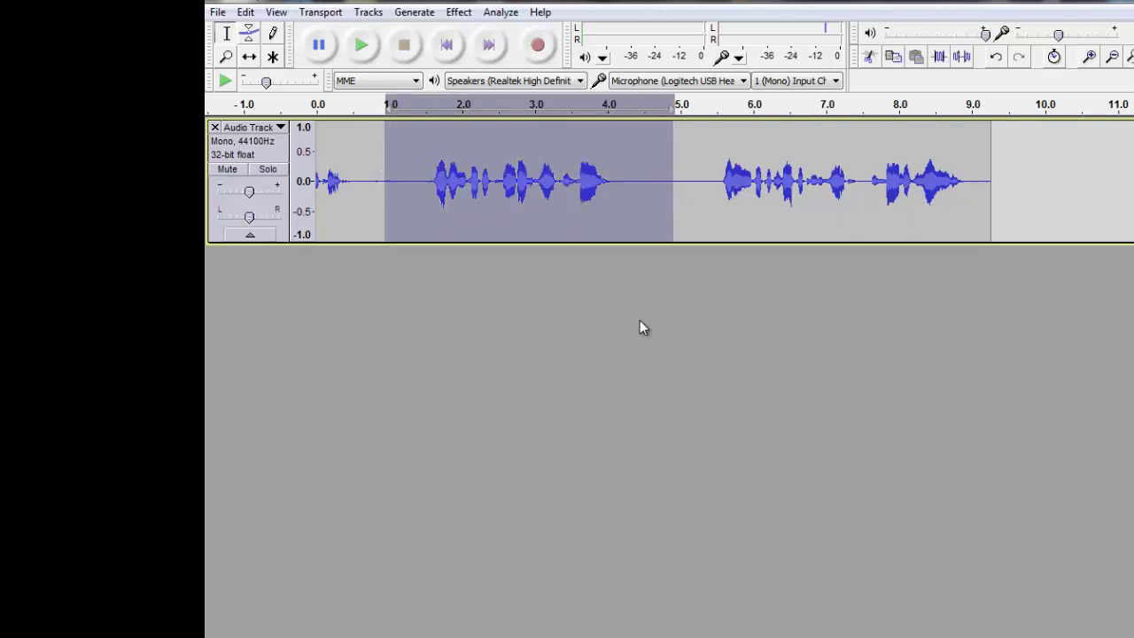
key("Delete")
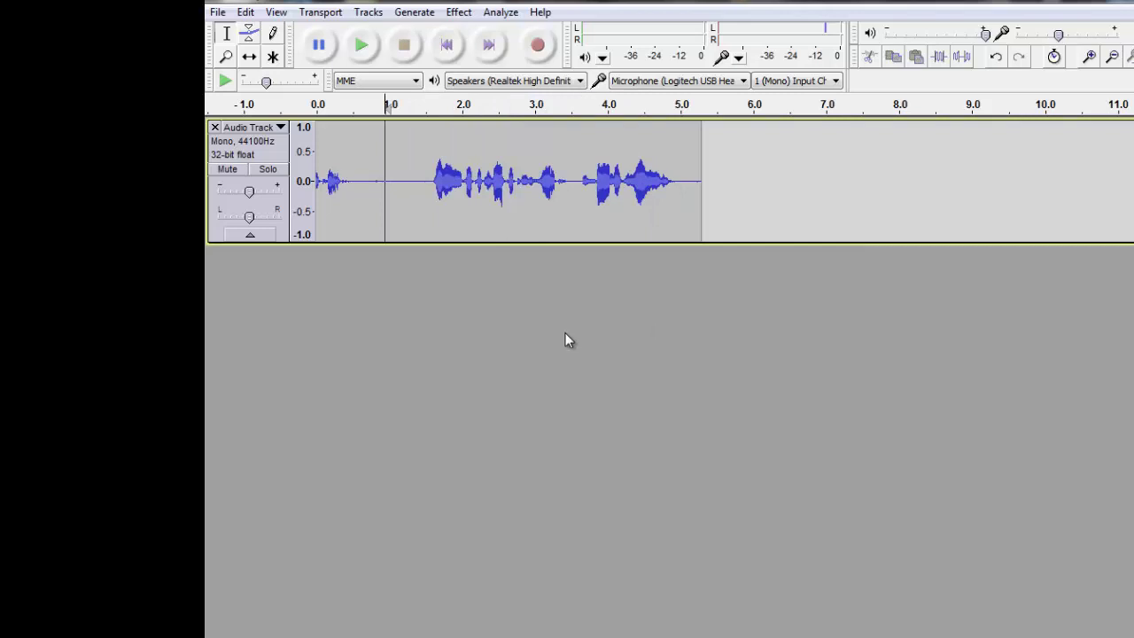
left_click(218, 12)
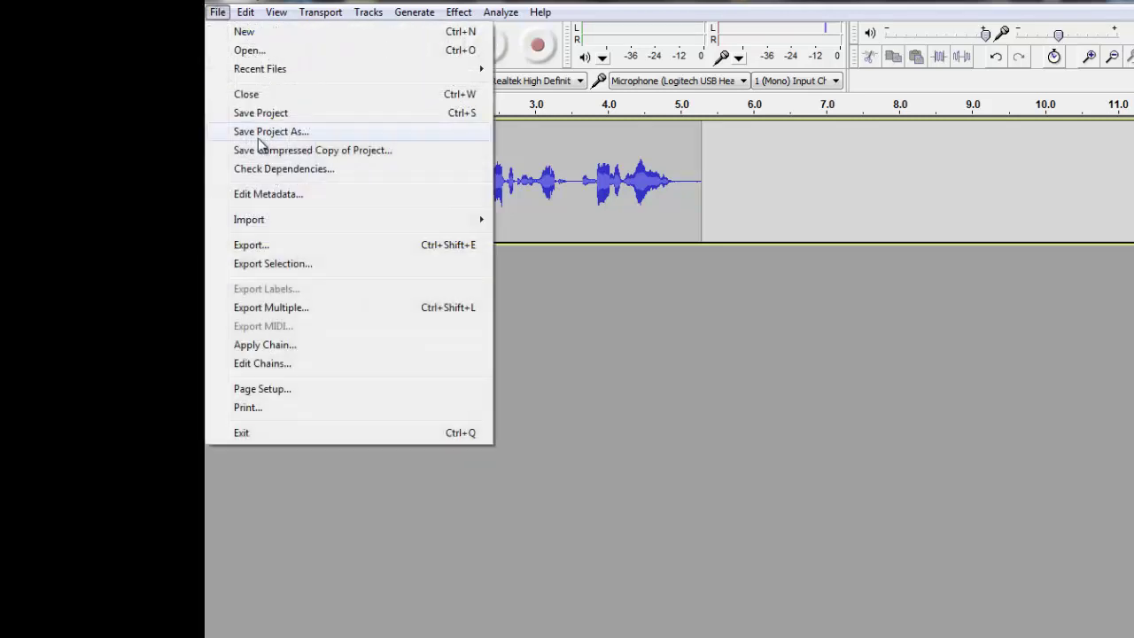
left_click(259, 135)
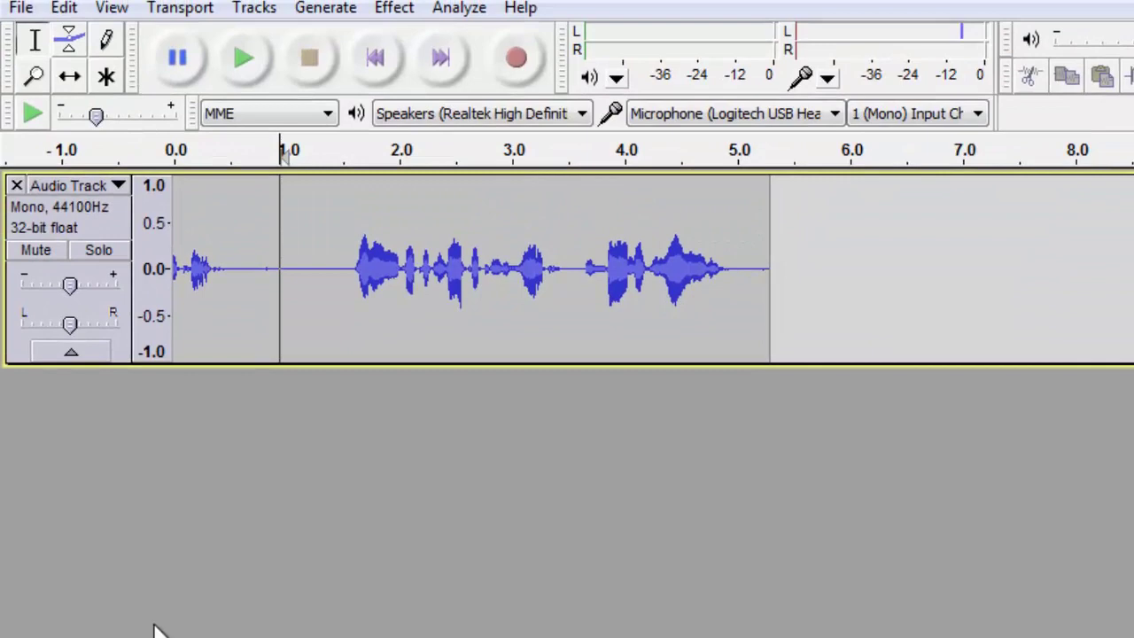
Step: Start a File > Export with the WAV (Microsoft) signed 16 bit PCM format and file name test1
left_click(19, 9)
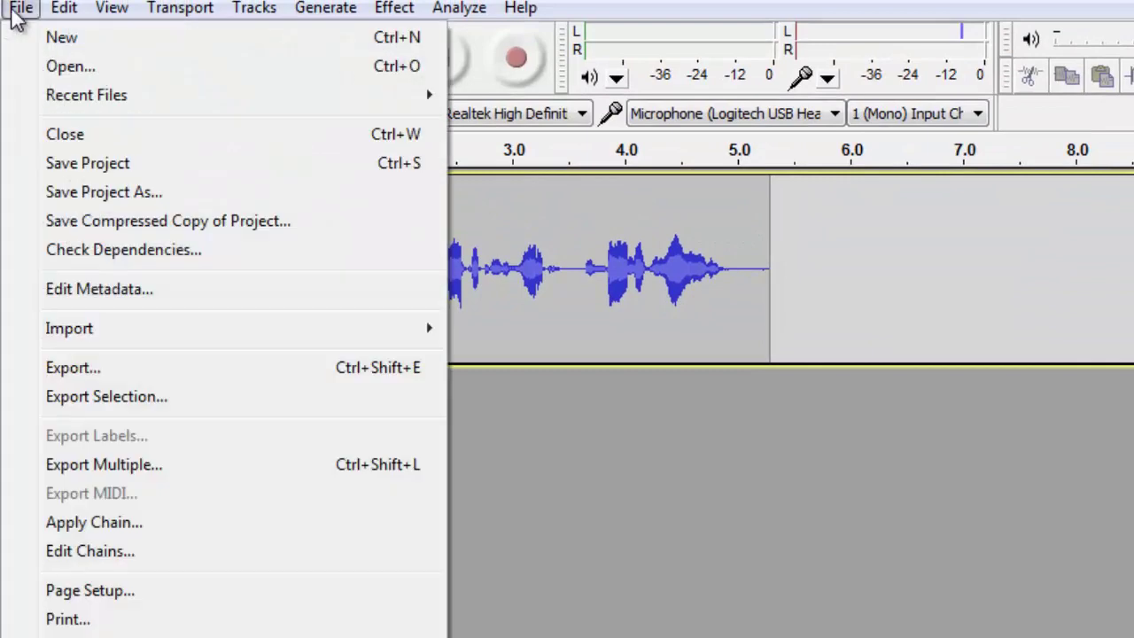
left_click(71, 377)
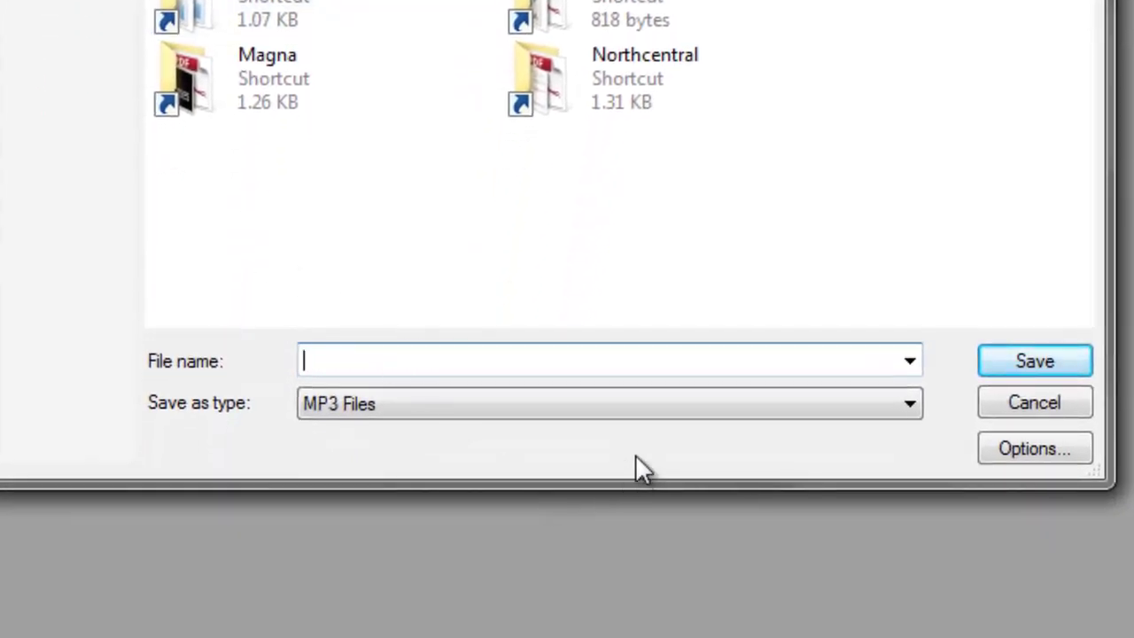
left_click(908, 403)
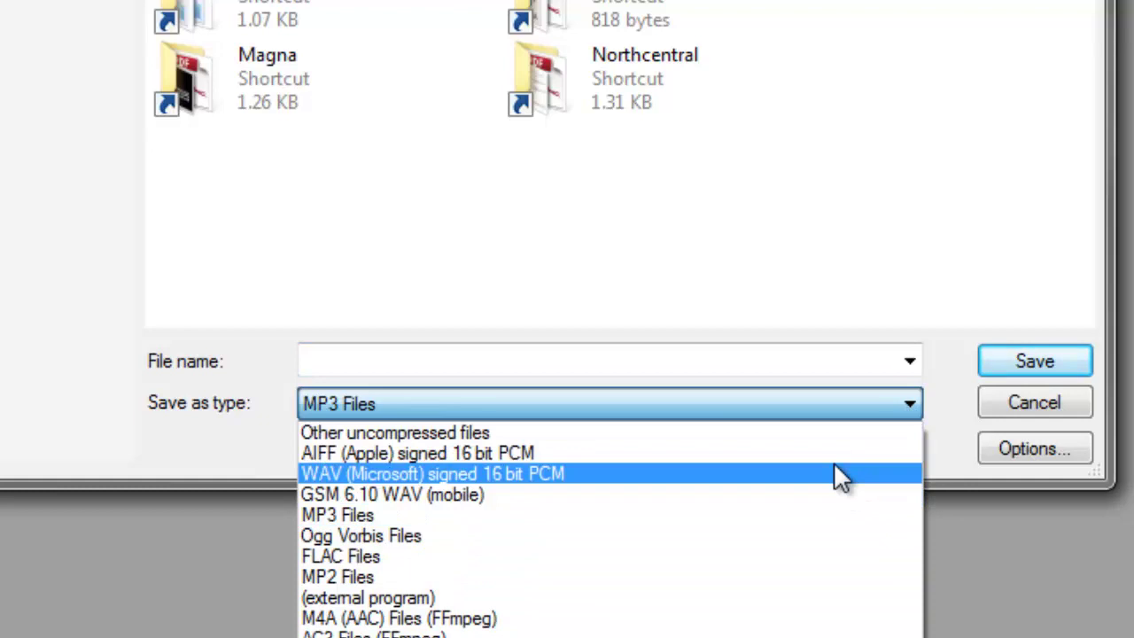
left_click(834, 467)
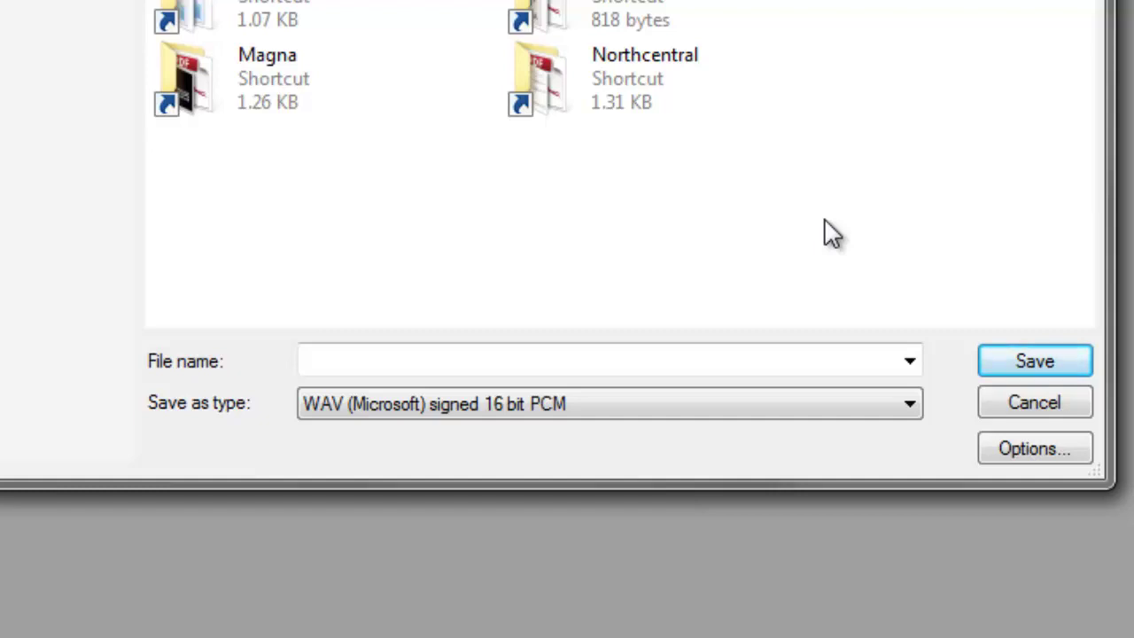
left_click(409, 354)
type("test1")
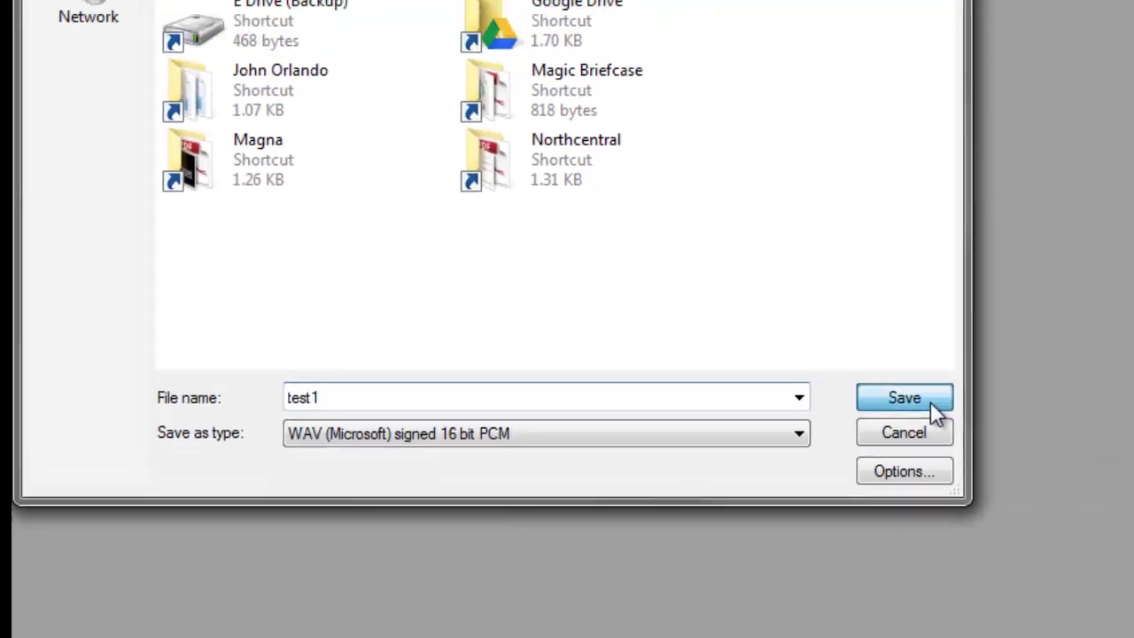
Step: Save the test1 WAV export, leaving the metadata tags empty
left_click(1070, 363)
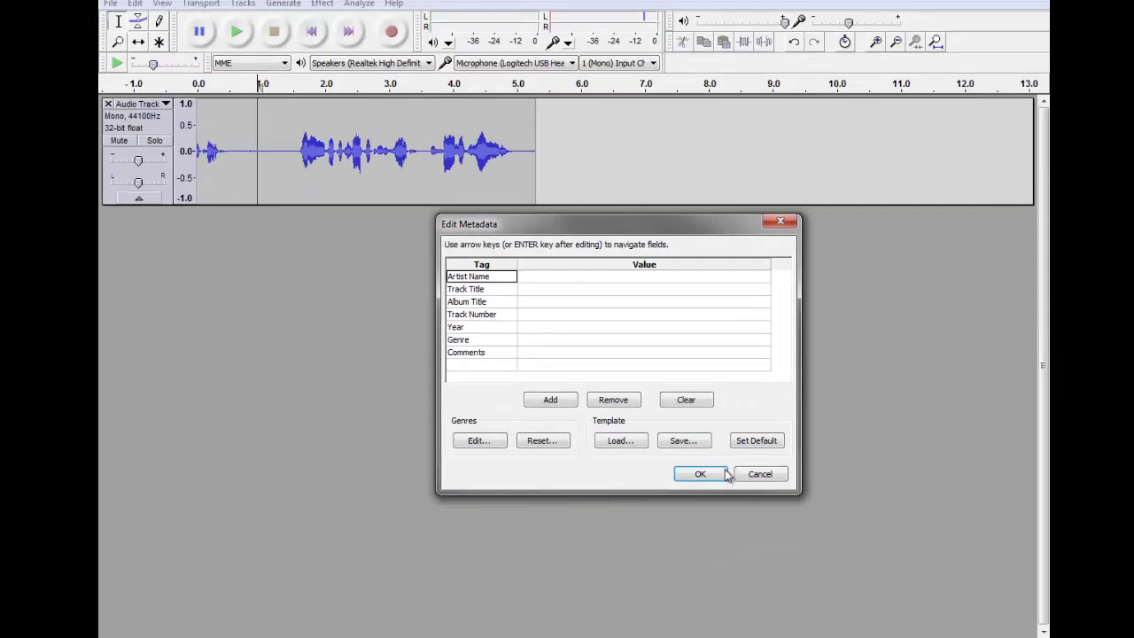
left_click(724, 470)
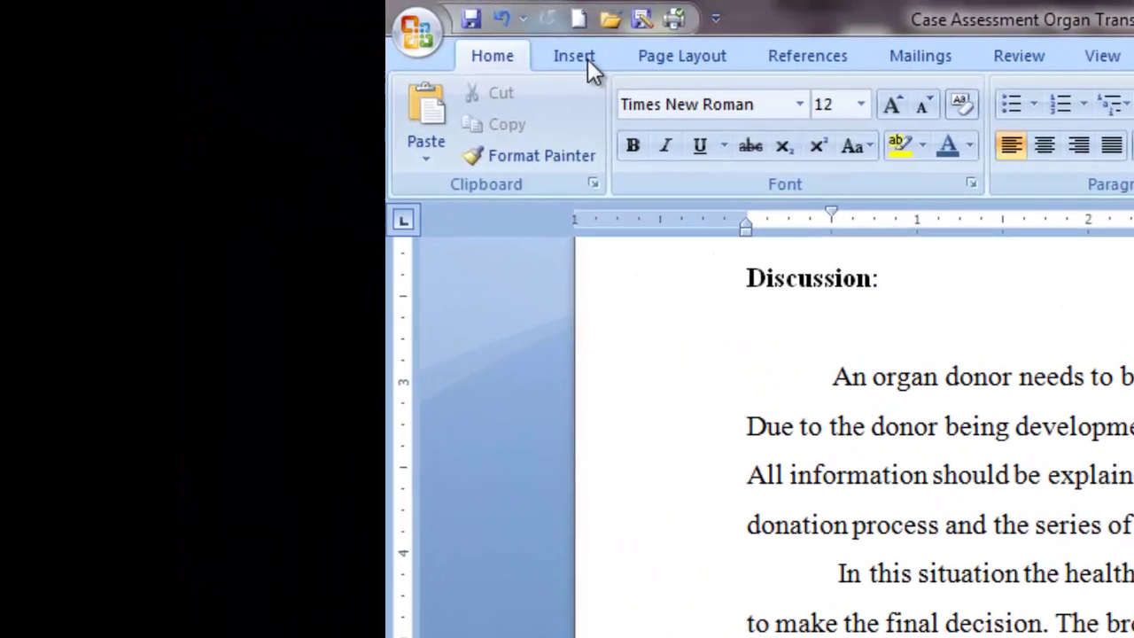
Step: Open the Insert Object dialog, browse its object types, then cancel without inserting anything
left_click(587, 58)
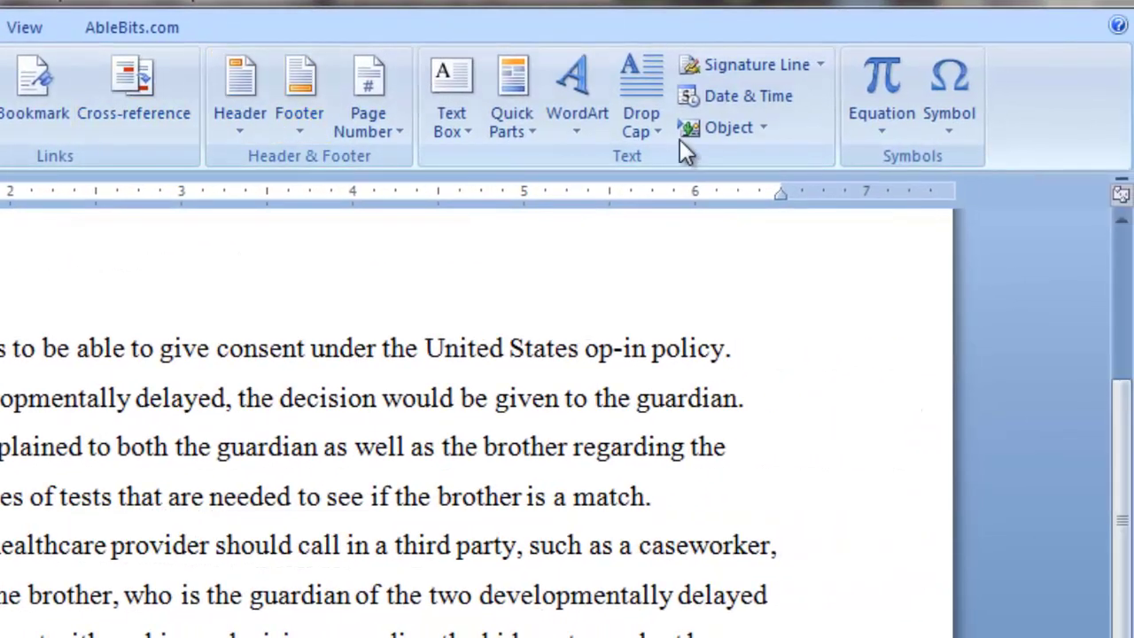
left_click(764, 133)
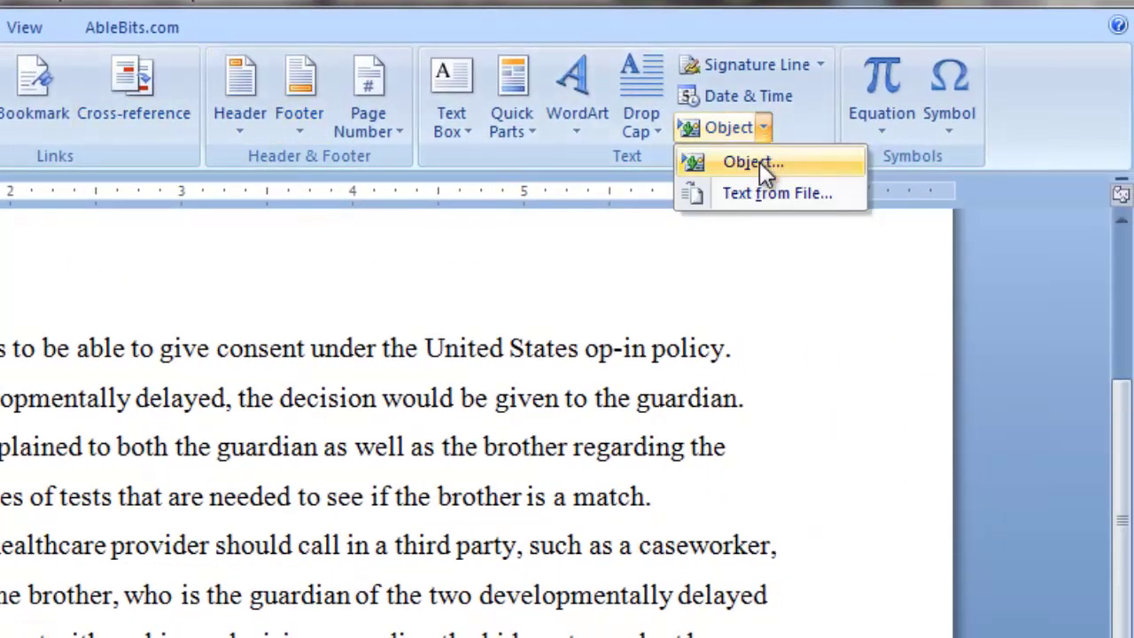
left_click(754, 162)
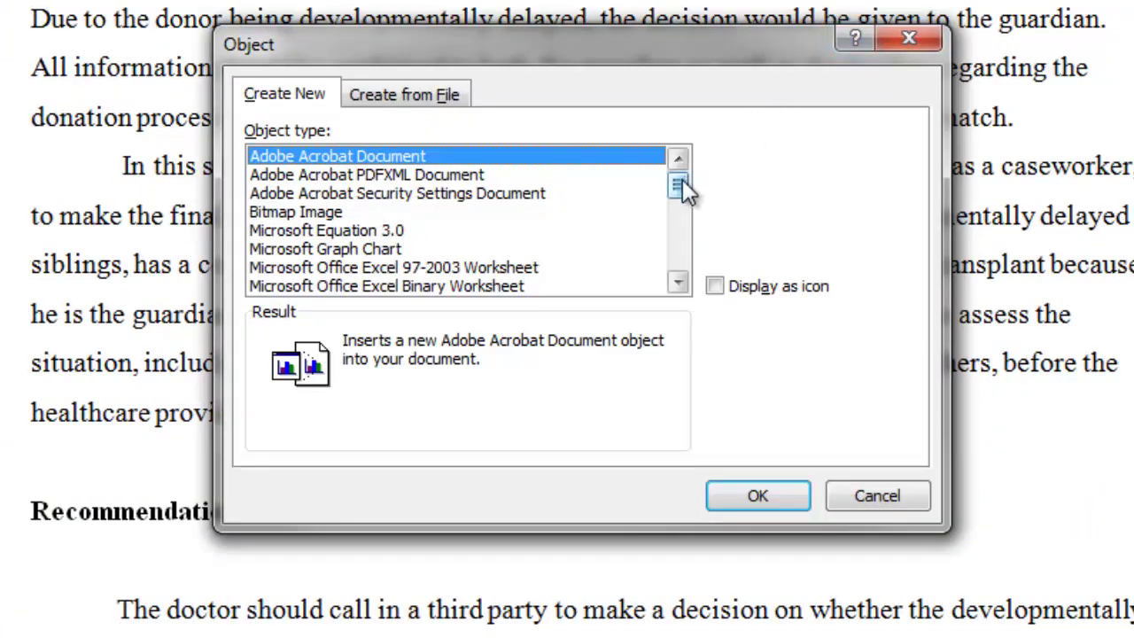
left_click_drag(680, 182, 682, 259)
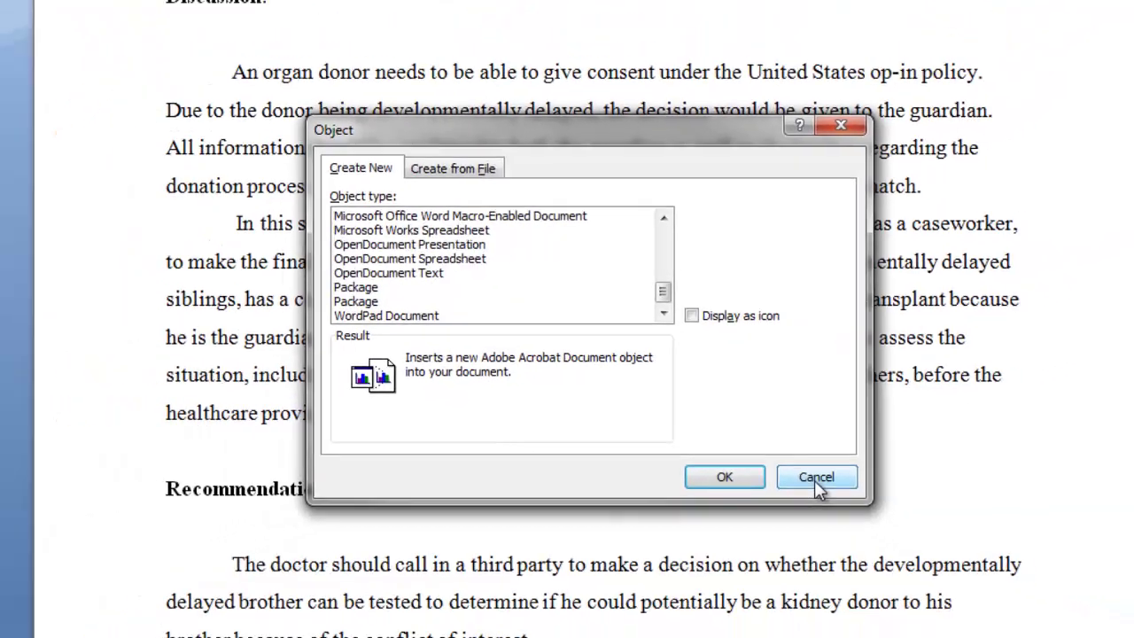
left_click(875, 497)
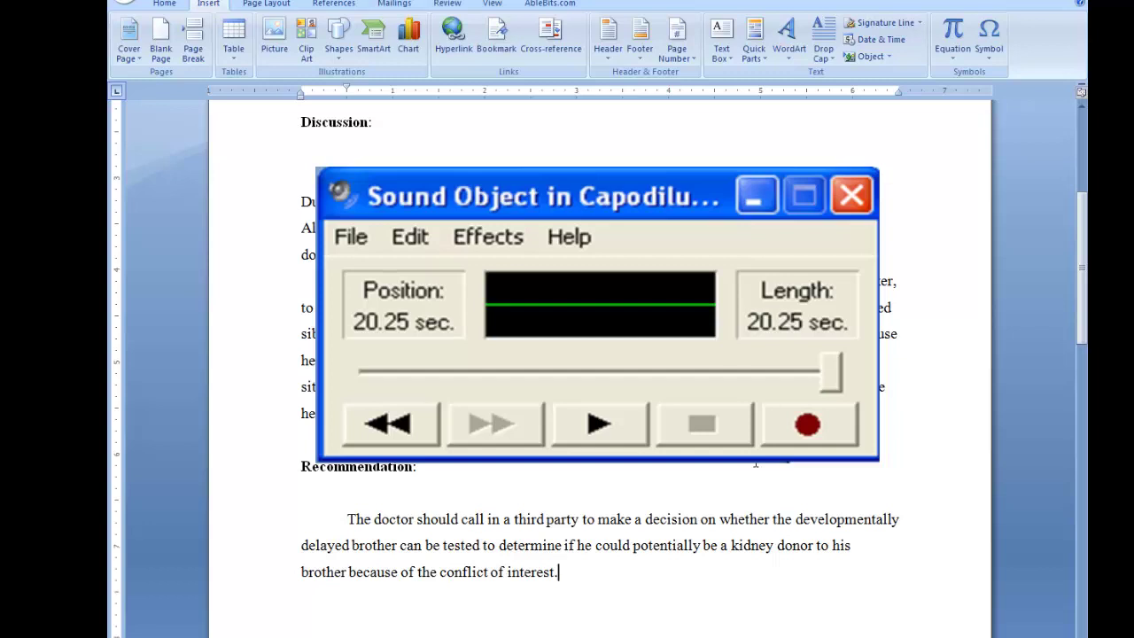
Step: Close the Sound Object recorder window with Alt+F4
key("alt+F4")
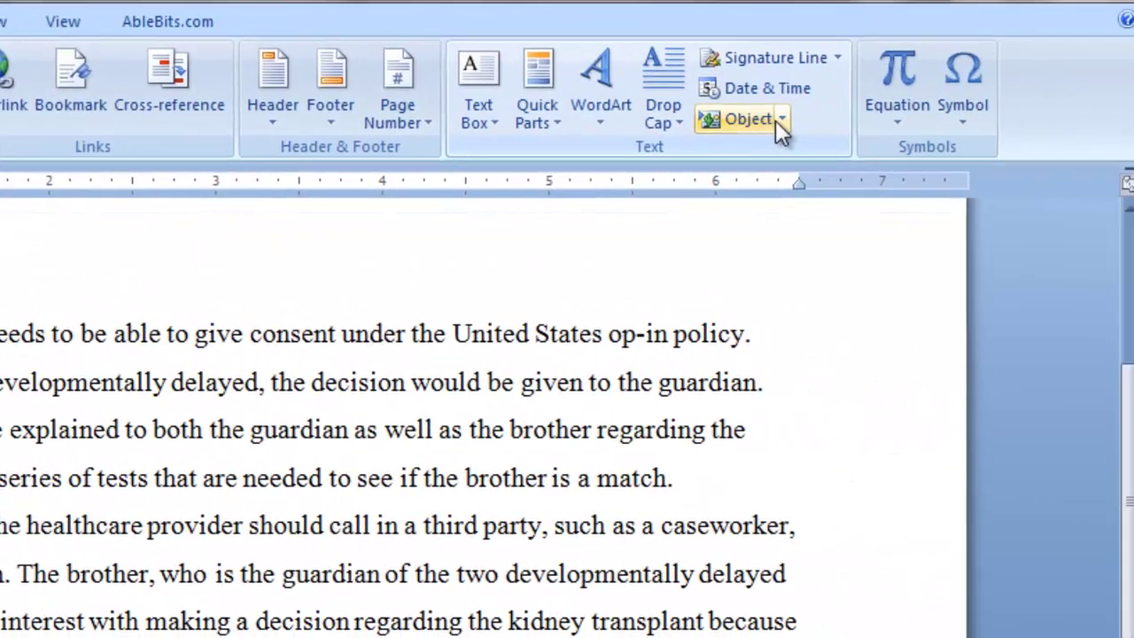
Step: Choose Package as the object type in Word's Insert Object dialog
left_click(774, 119)
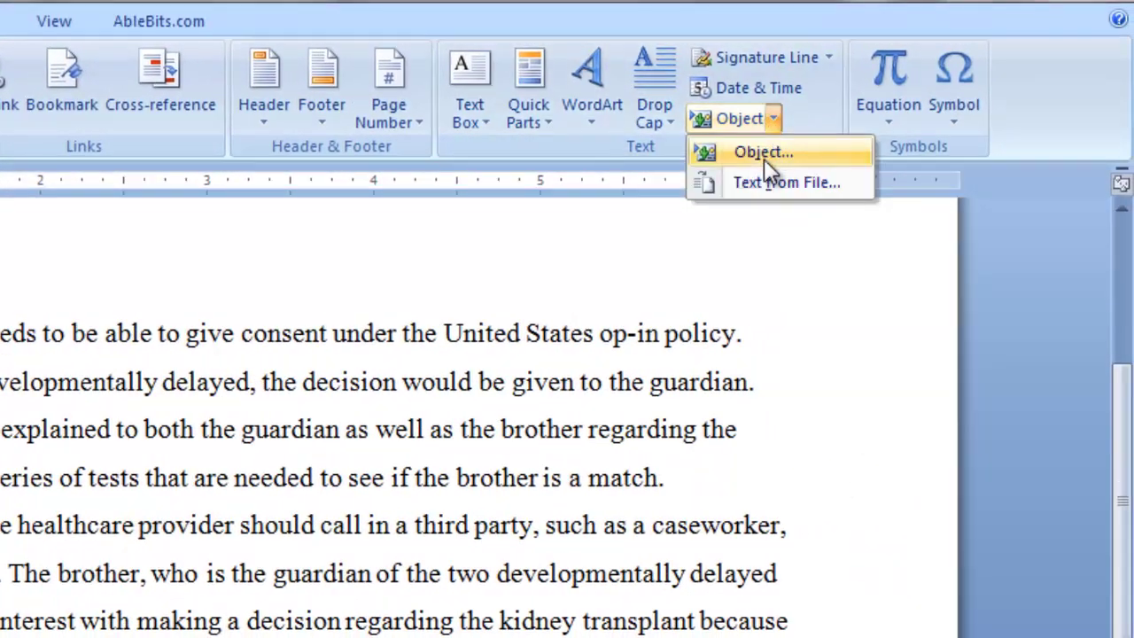
left_click(764, 157)
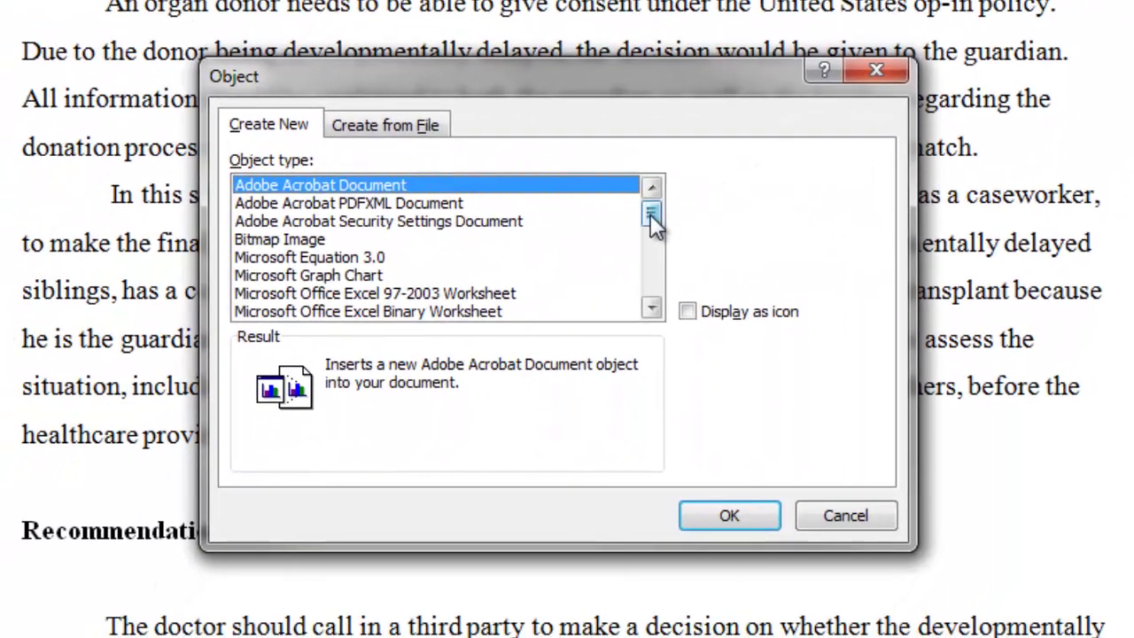
left_click(337, 606)
left_click(655, 285)
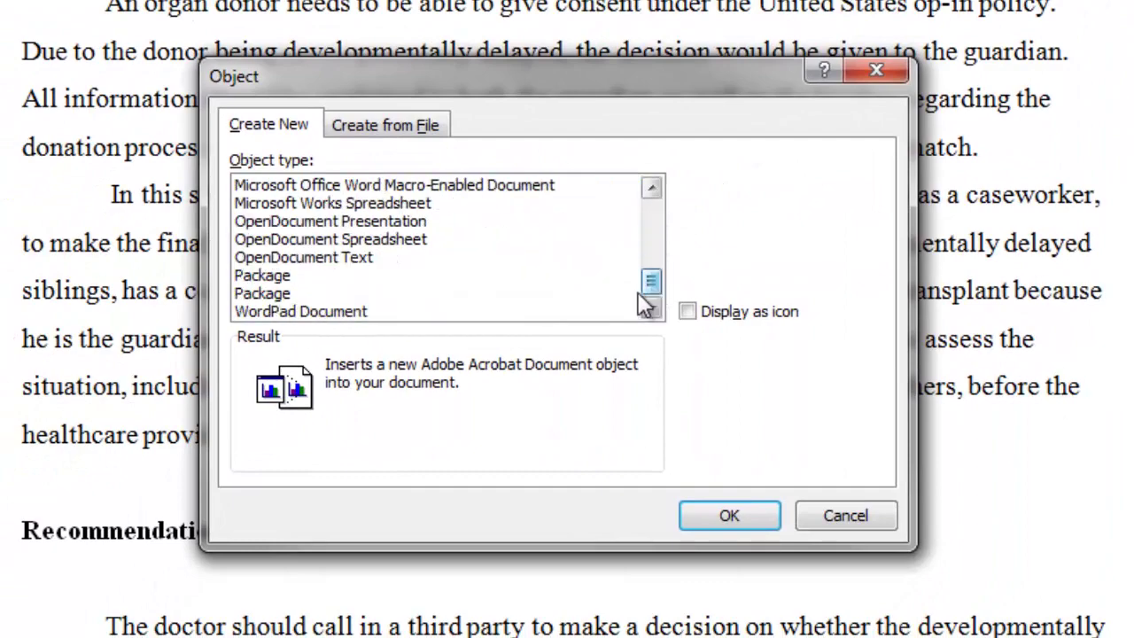
left_click(263, 277)
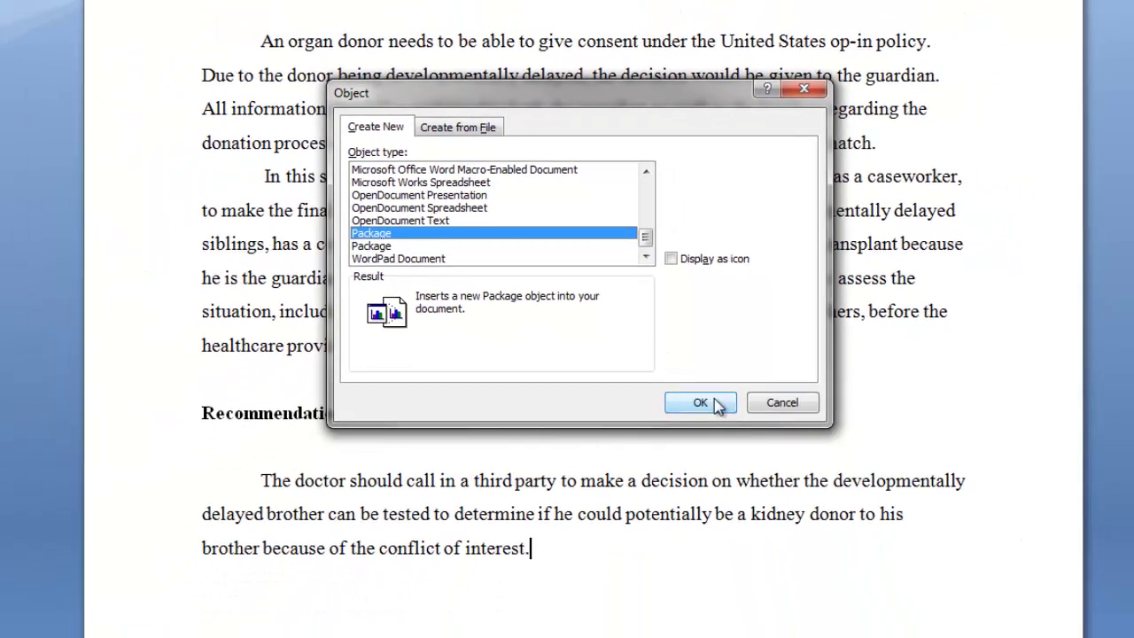
left_click(729, 516)
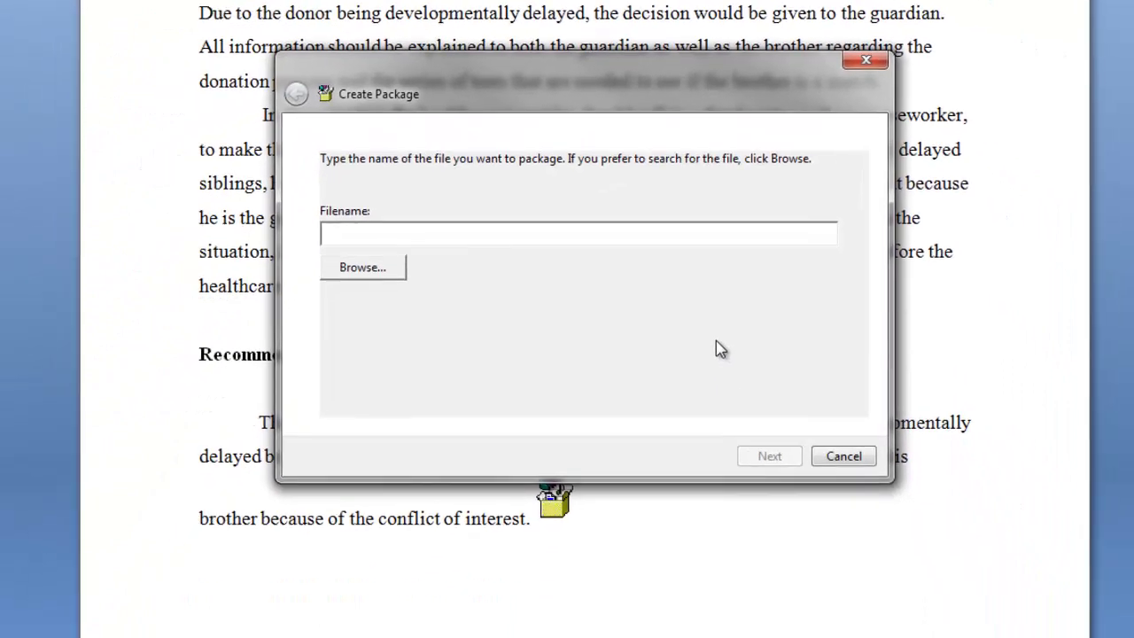
Step: Package Desktop\test1.wav as an icon after the Recommendation paragraph's last sentence
left_click(371, 276)
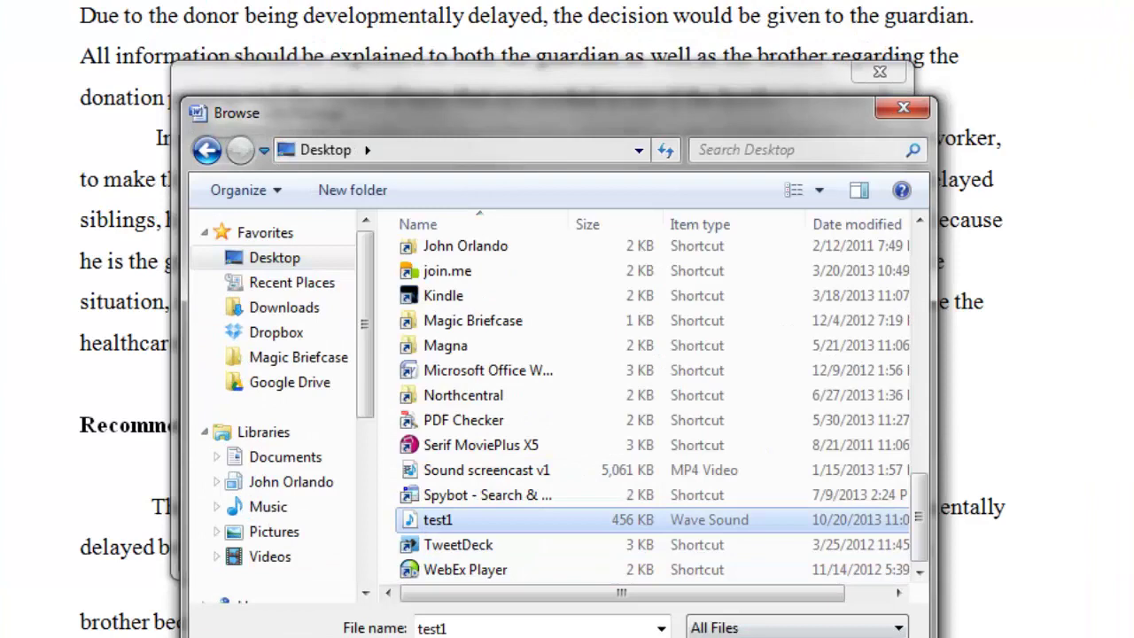
double_click(438, 519)
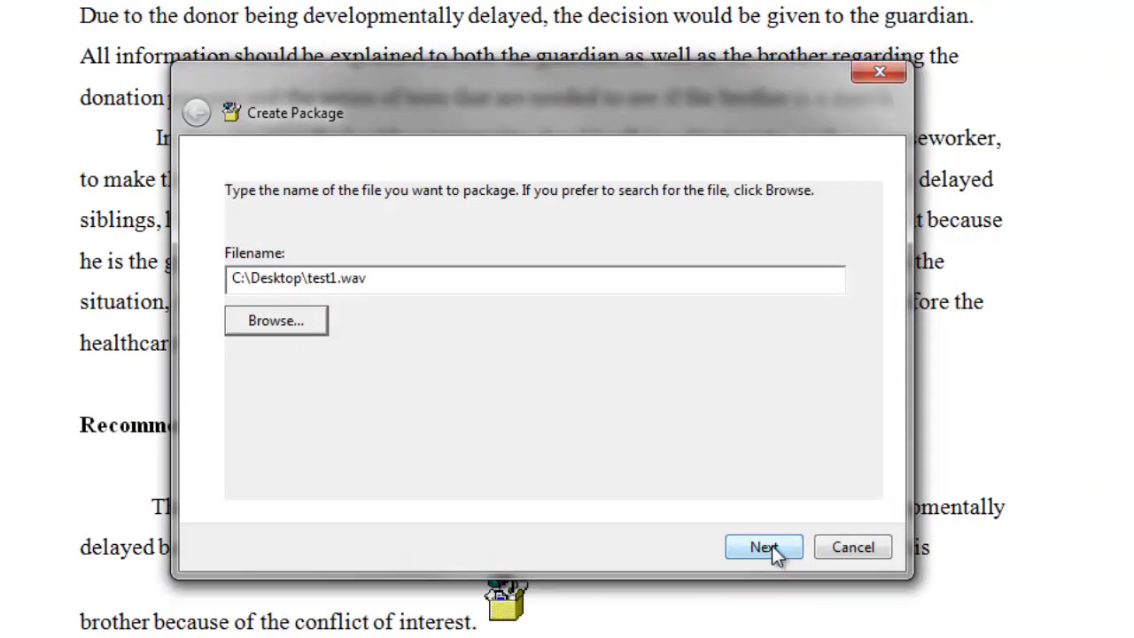
left_click(771, 546)
left_click(767, 544)
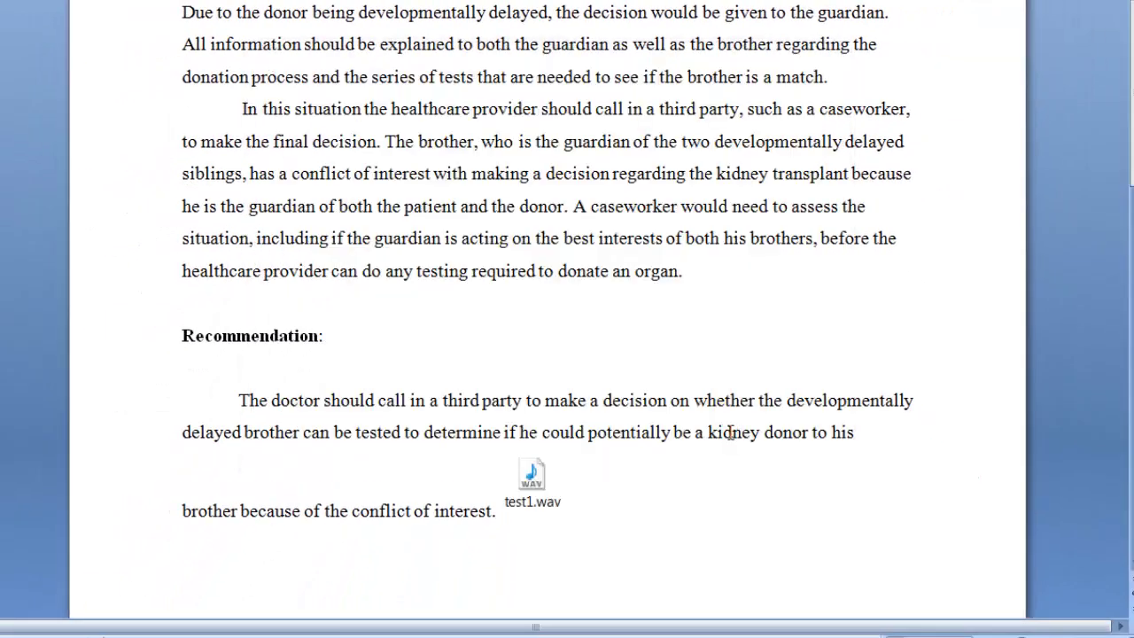
left_click(533, 502)
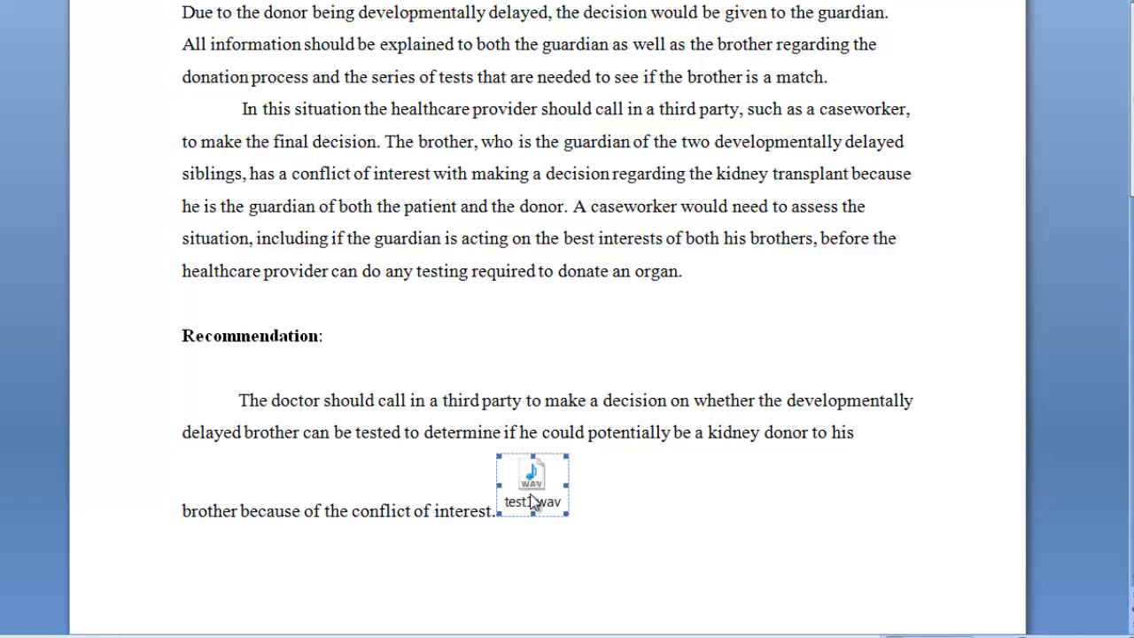
left_click(827, 503)
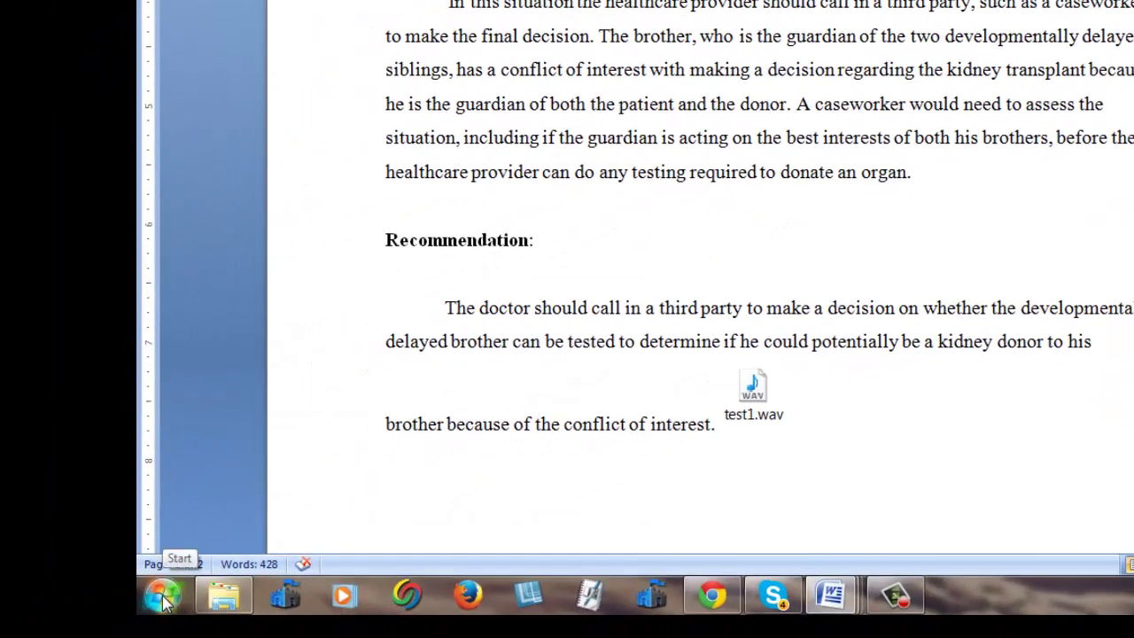
Step: Launch Sound Recorder by searching 'sound re' in the Start menu
left_click(164, 596)
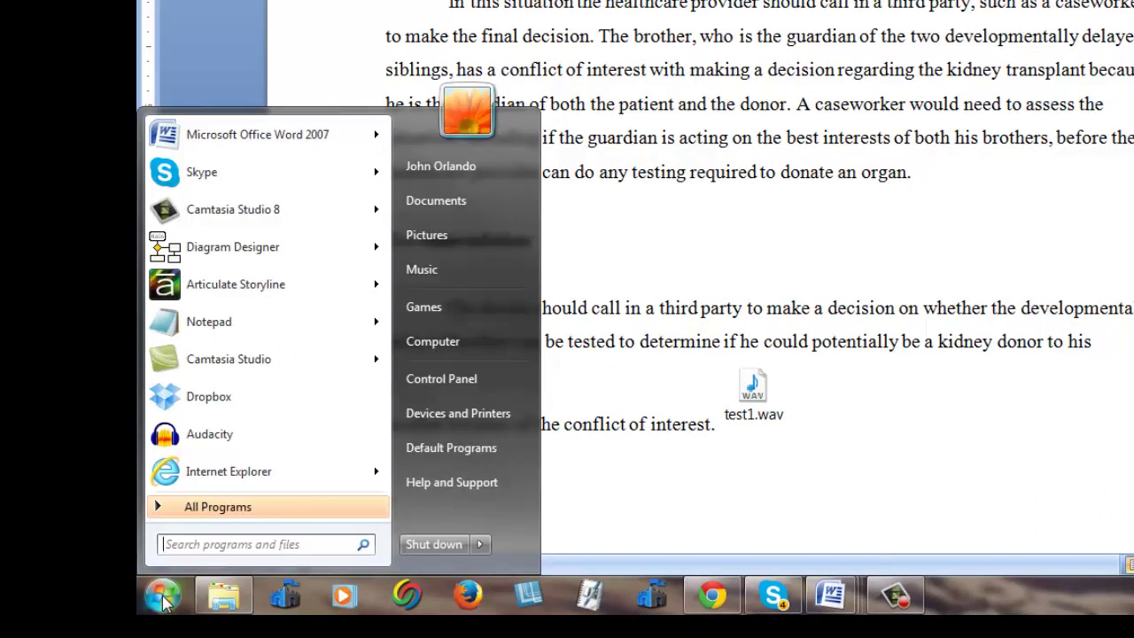
type("sound re")
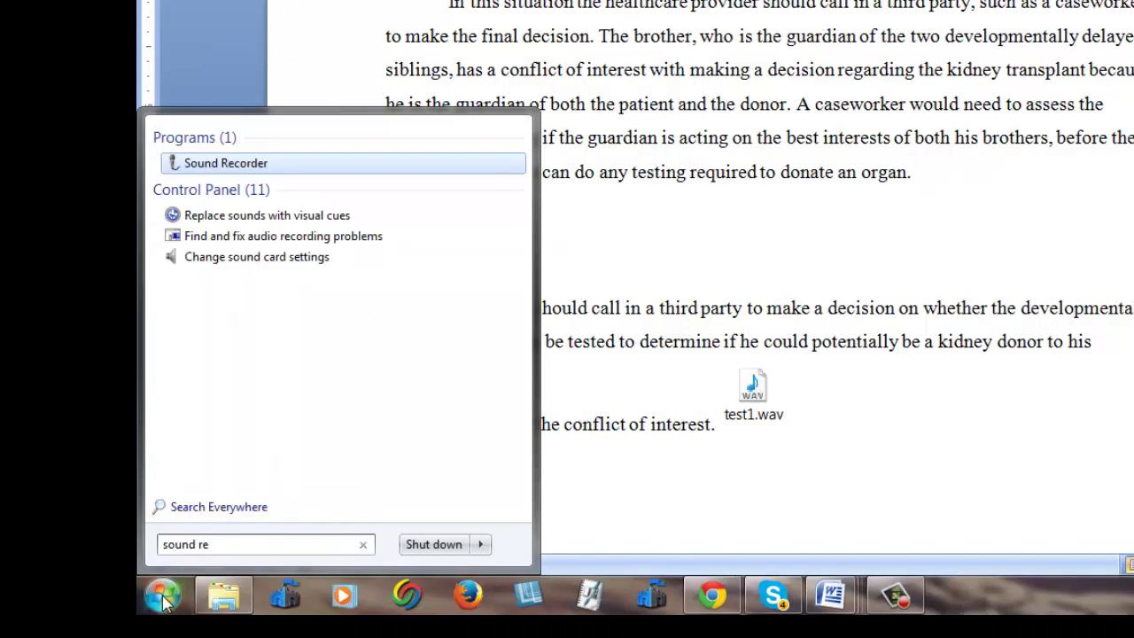
left_click(236, 163)
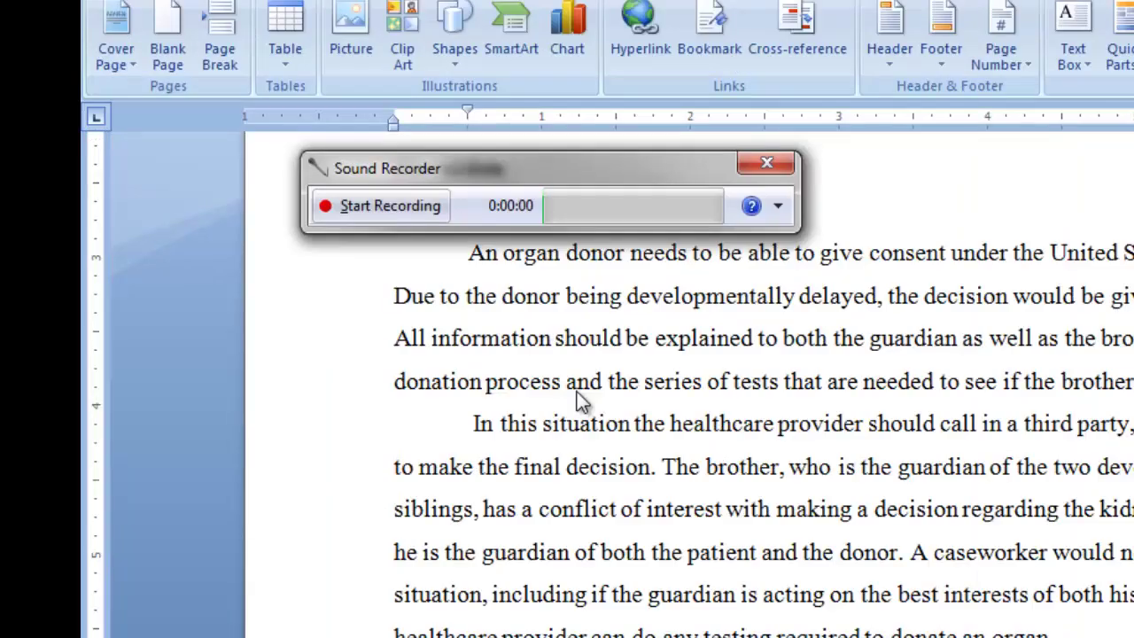
Step: Record a short voice comment and save it as a Windows Media Audio file
left_click(354, 211)
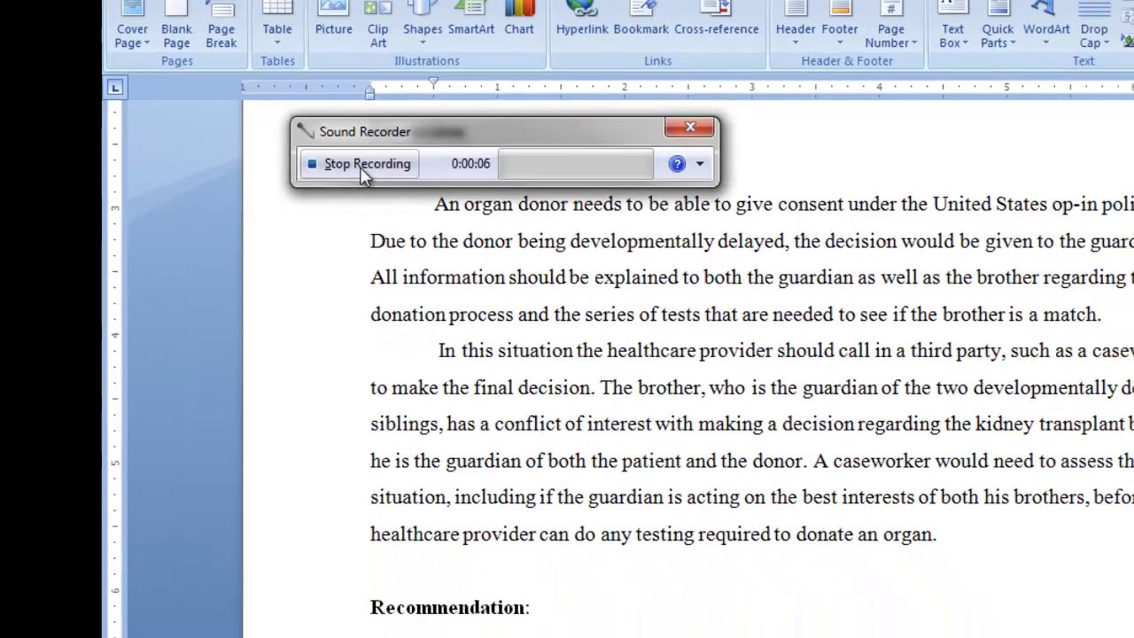
left_click(389, 206)
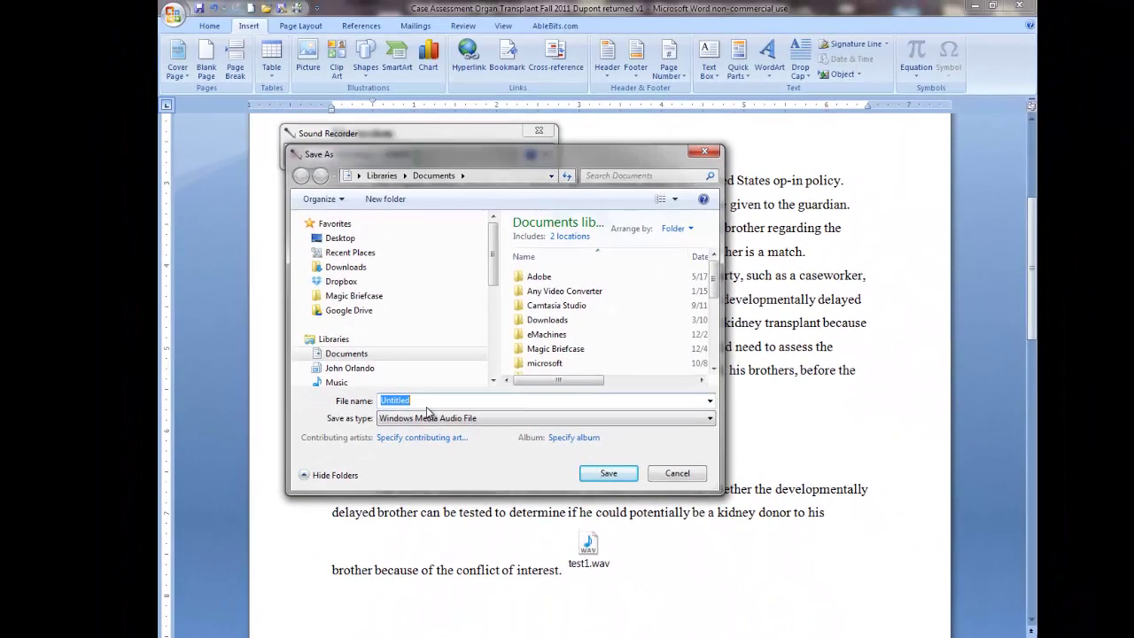
left_click(624, 424)
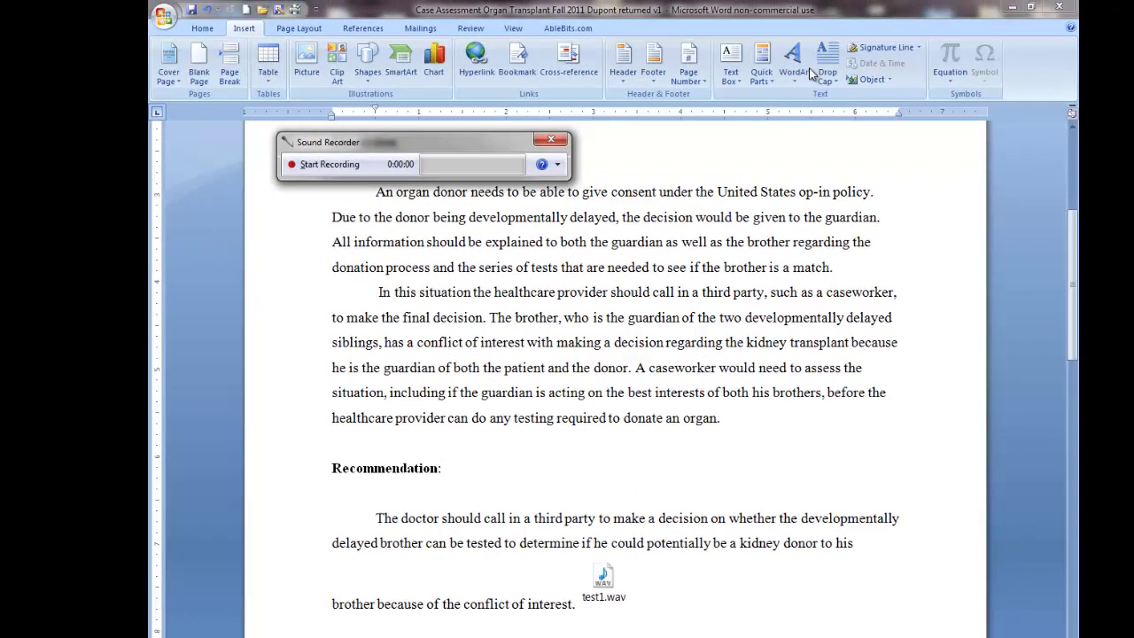
Step: Choose Package as the object type in the Insert Object dialog
left_click(889, 79)
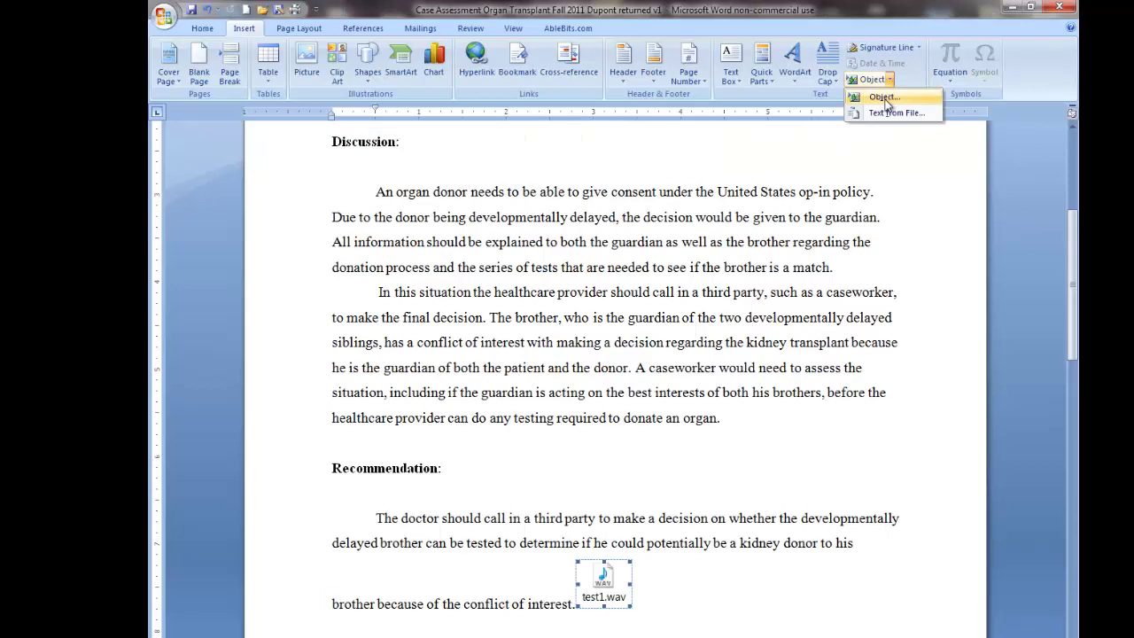
left_click(873, 94)
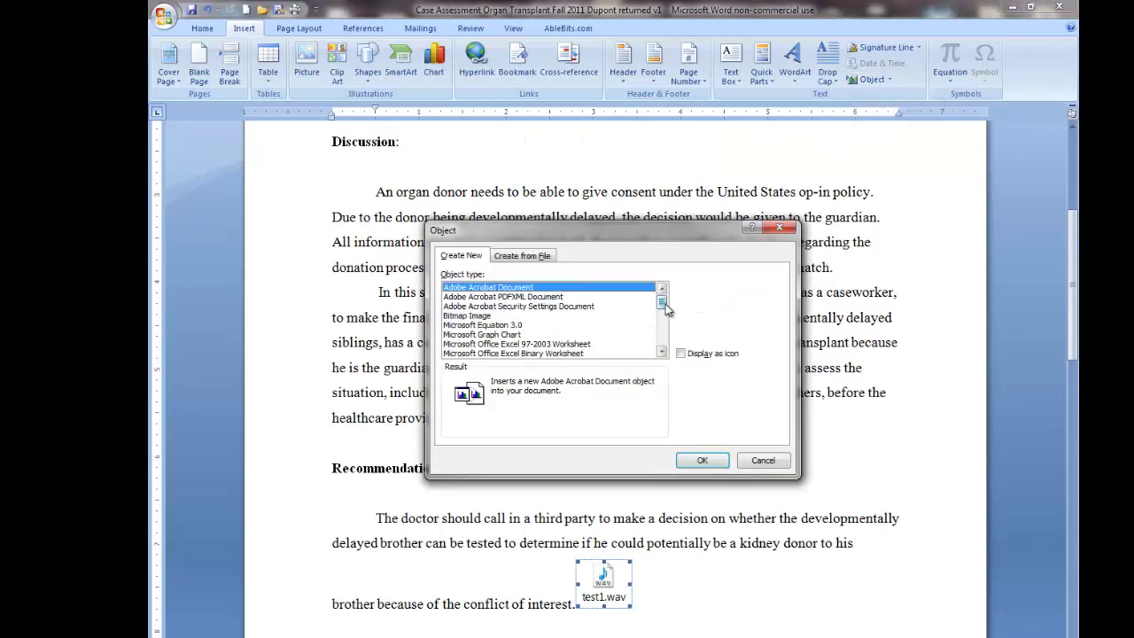
scroll(664, 344, "down", 4)
scroll(664, 344, "down", 2)
left_click(481, 343)
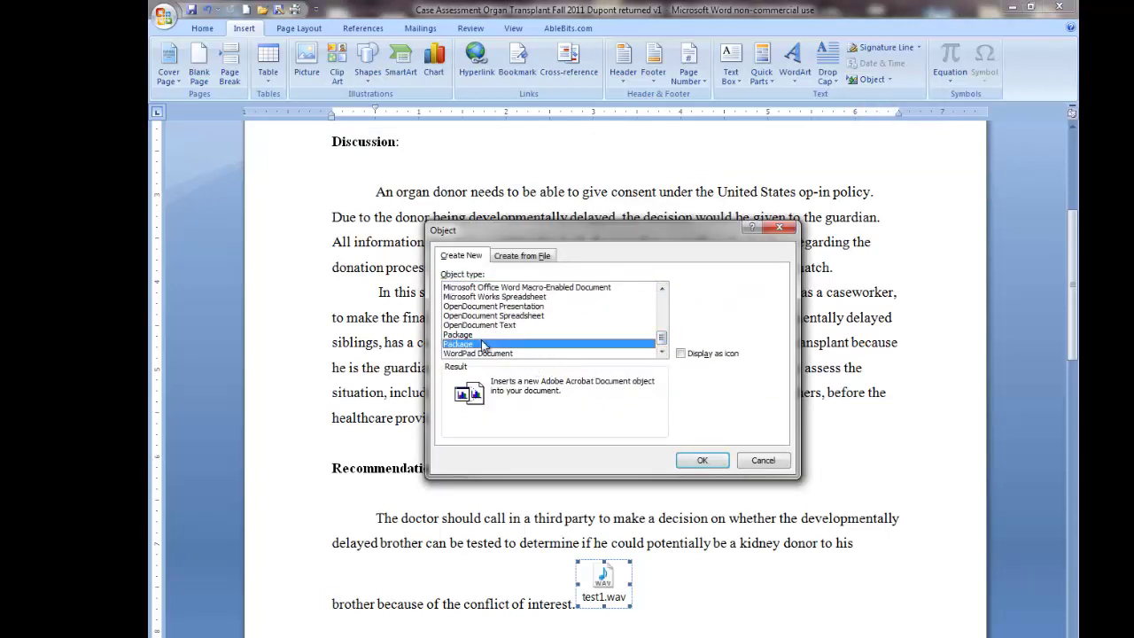
left_click(702, 460)
Step: Package the Desktop's test 2.wma recording as an icon beside the test1.wav icon
left_click(456, 407)
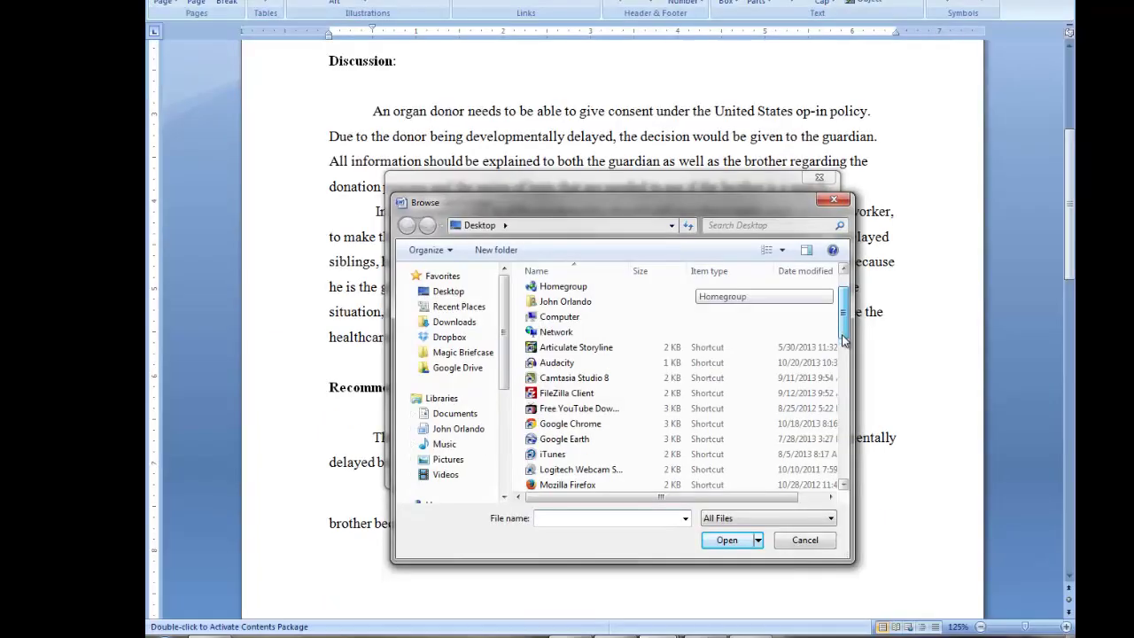
left_click_drag(844, 373, 844, 497)
left_click_drag(841, 419, 842, 474)
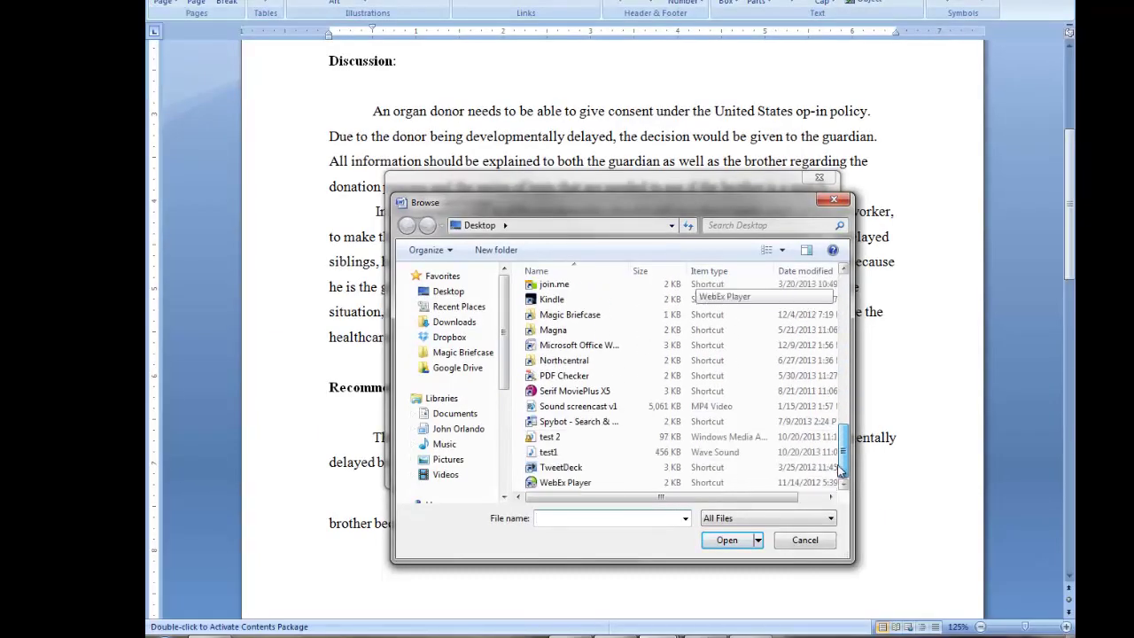
left_click(547, 436)
left_click(726, 539)
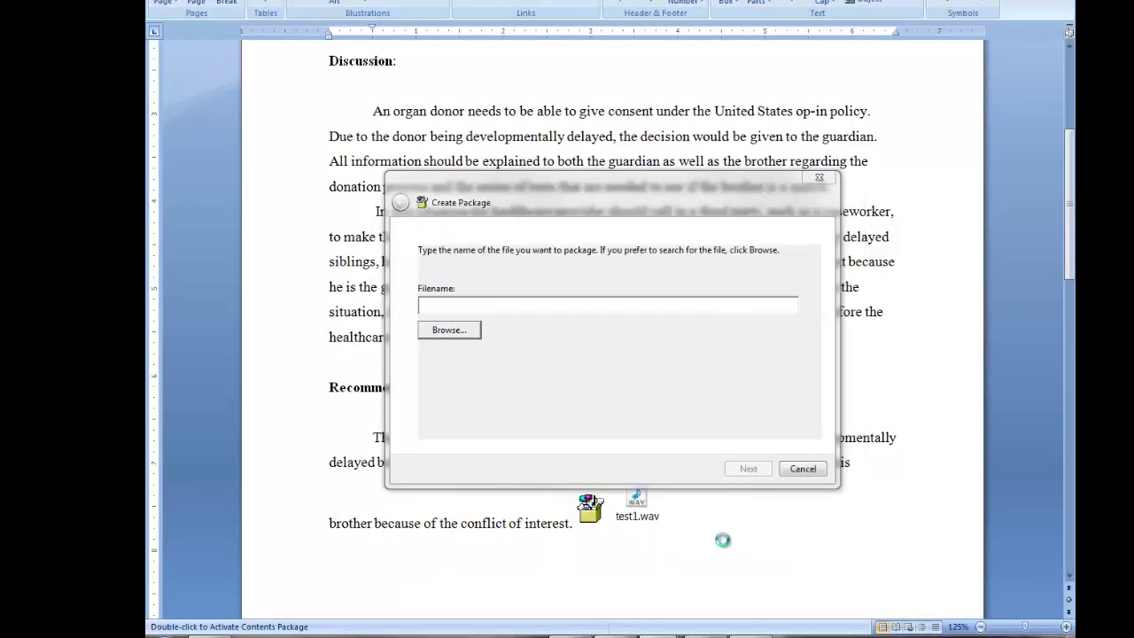
left_click(748, 468)
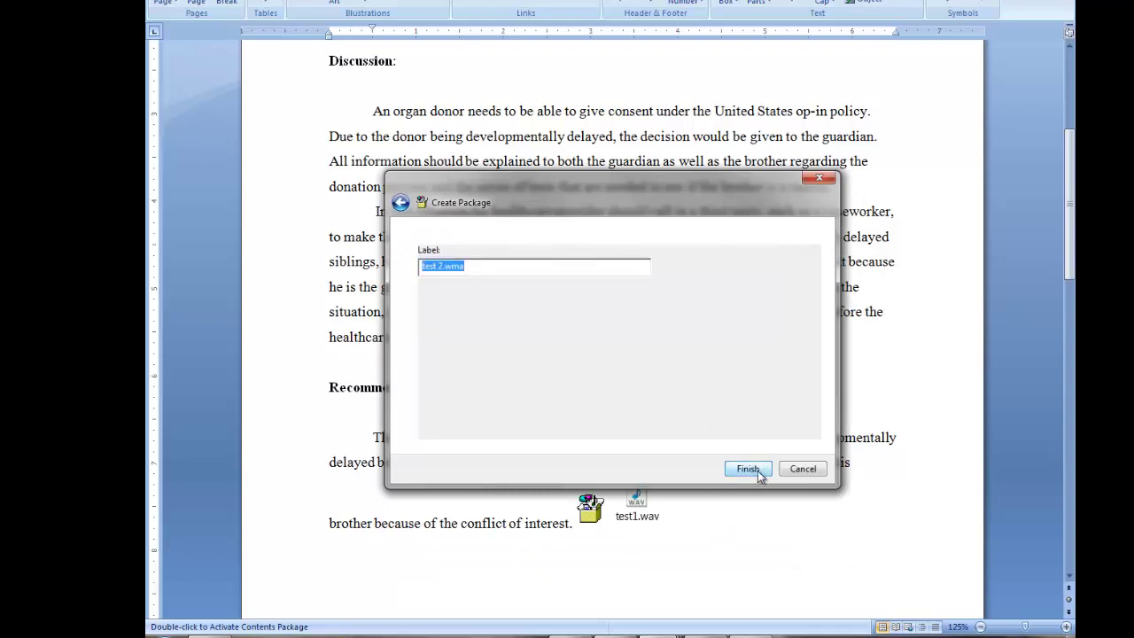
left_click(743, 469)
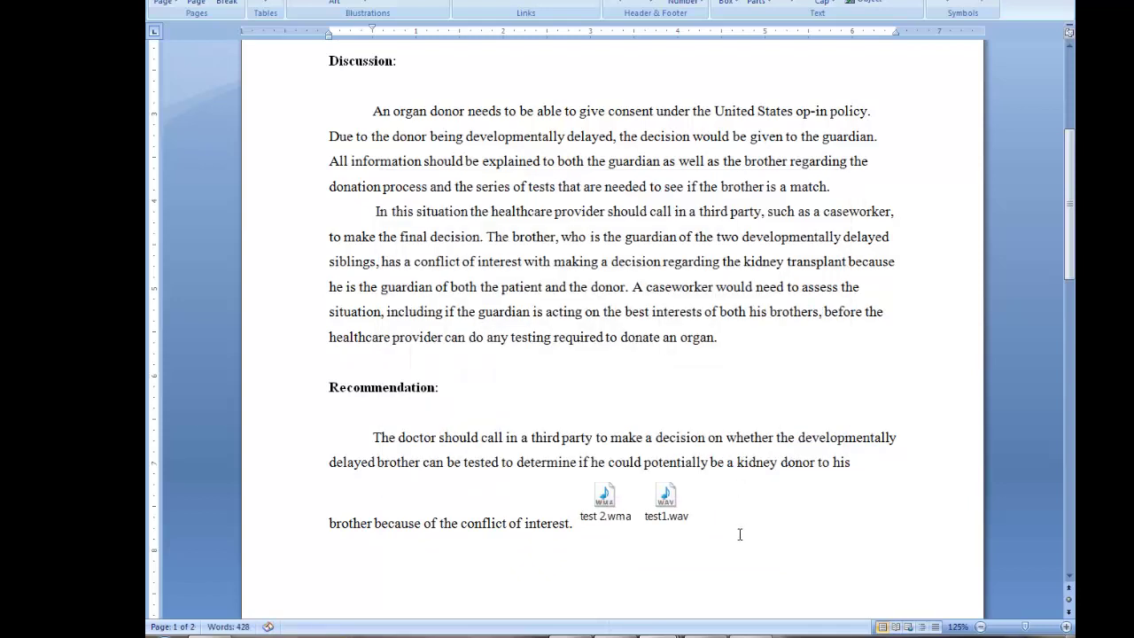